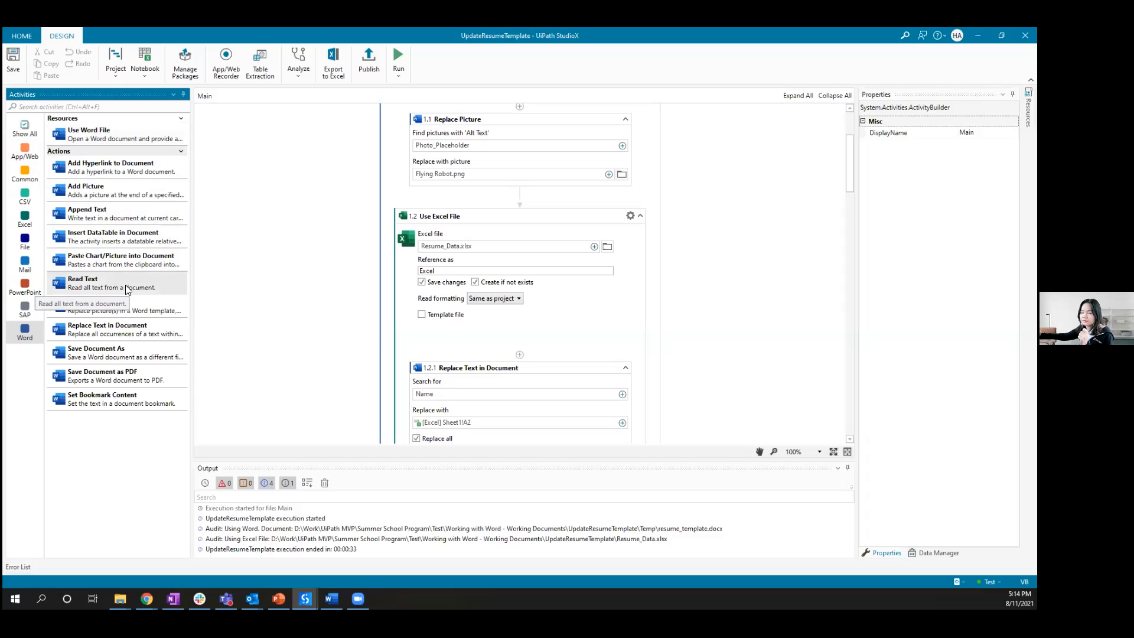
Examine the placeholders in the resume_template.docx Word document, and return to the UpdateResumeTemplate project in StudioX
scroll(303, 228, up, 3)
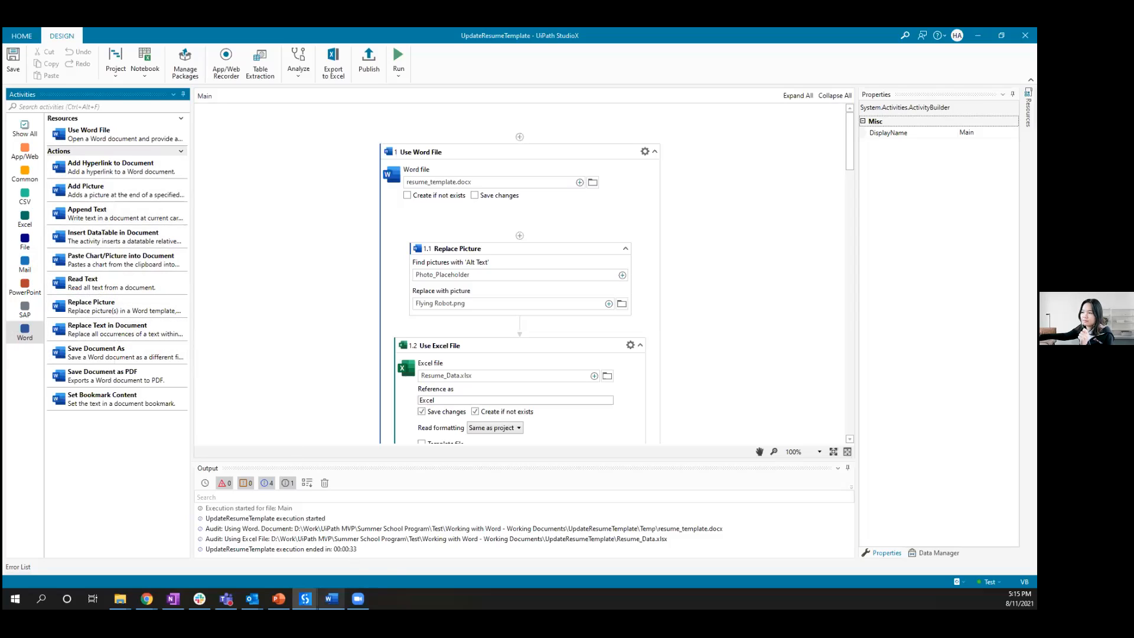
click(332, 599)
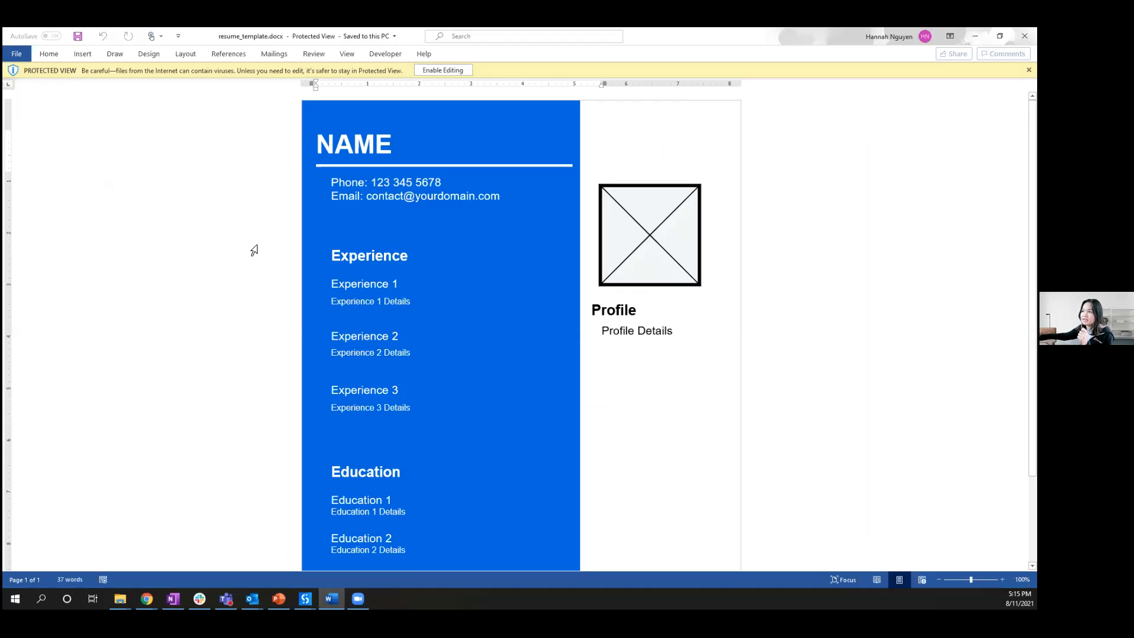
scroll(254, 250, down, 2)
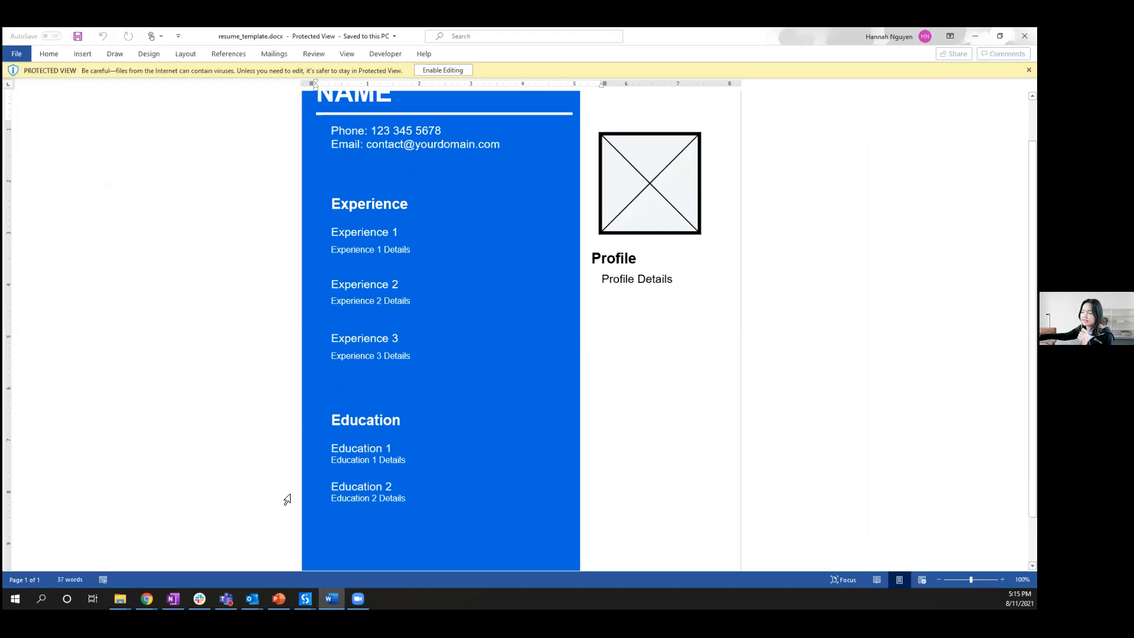
scroll(276, 375, up, 2)
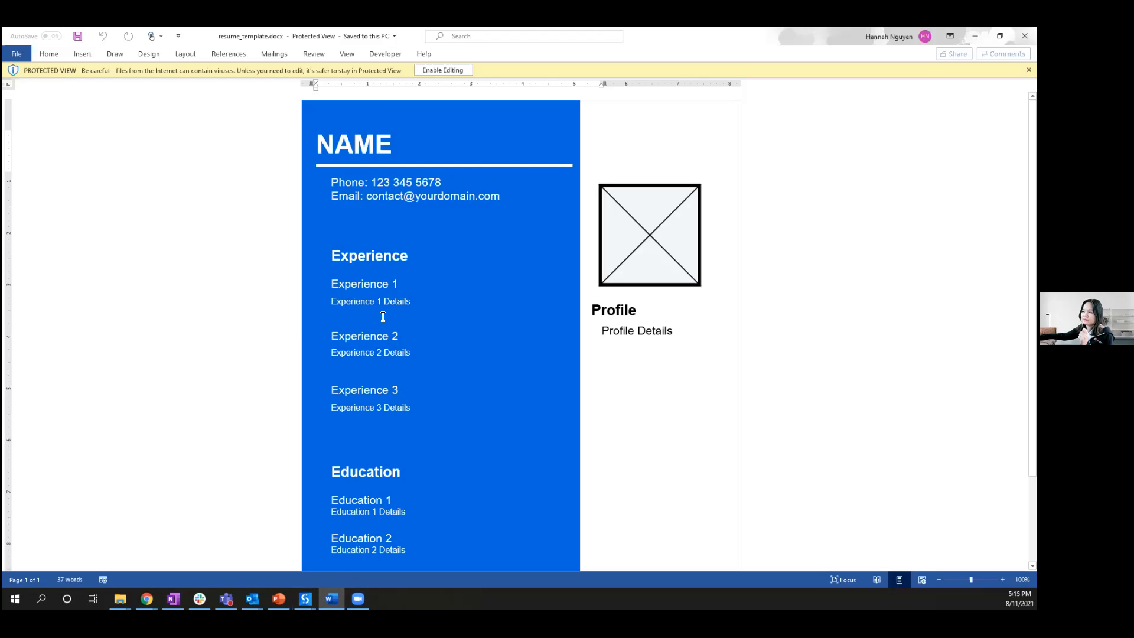
click(305, 598)
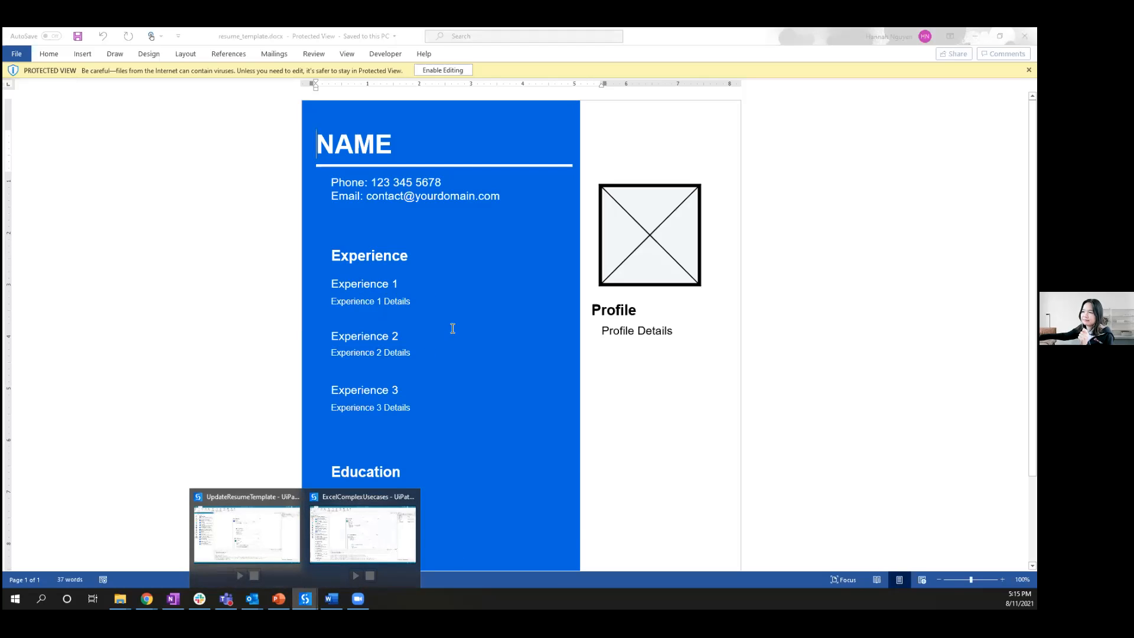
click(260, 528)
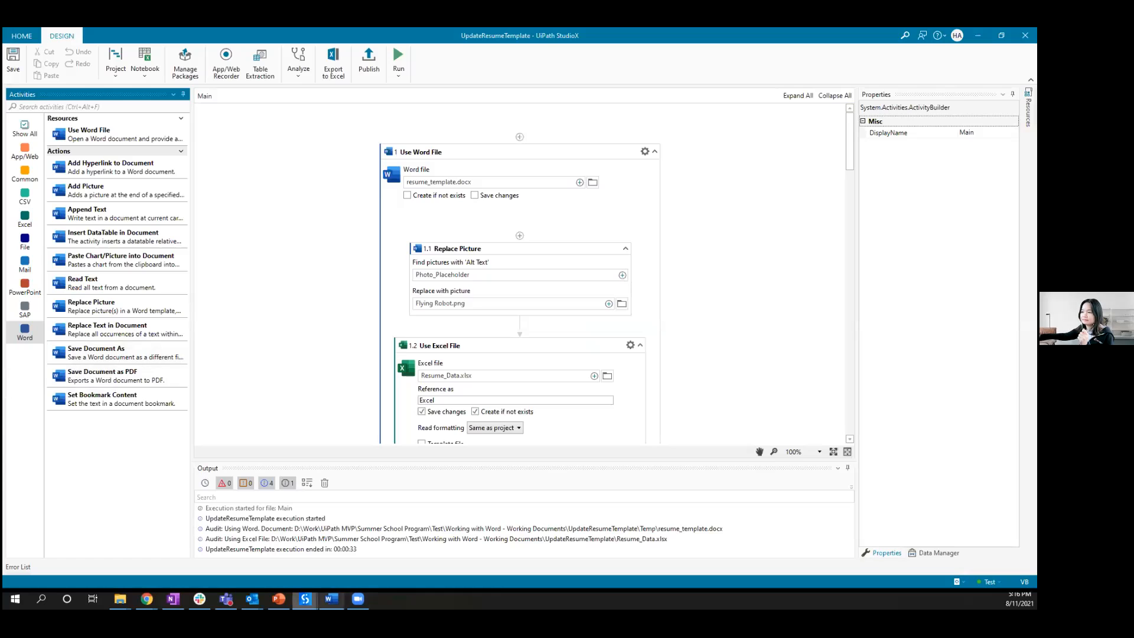
click(279, 599)
click(108, 496)
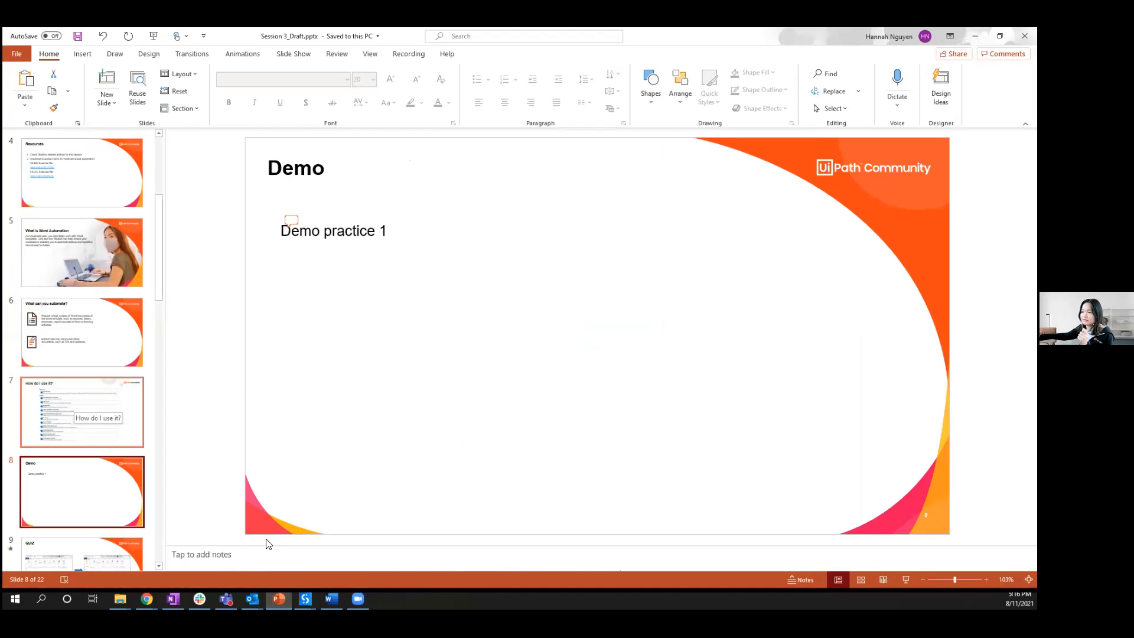
click(305, 599)
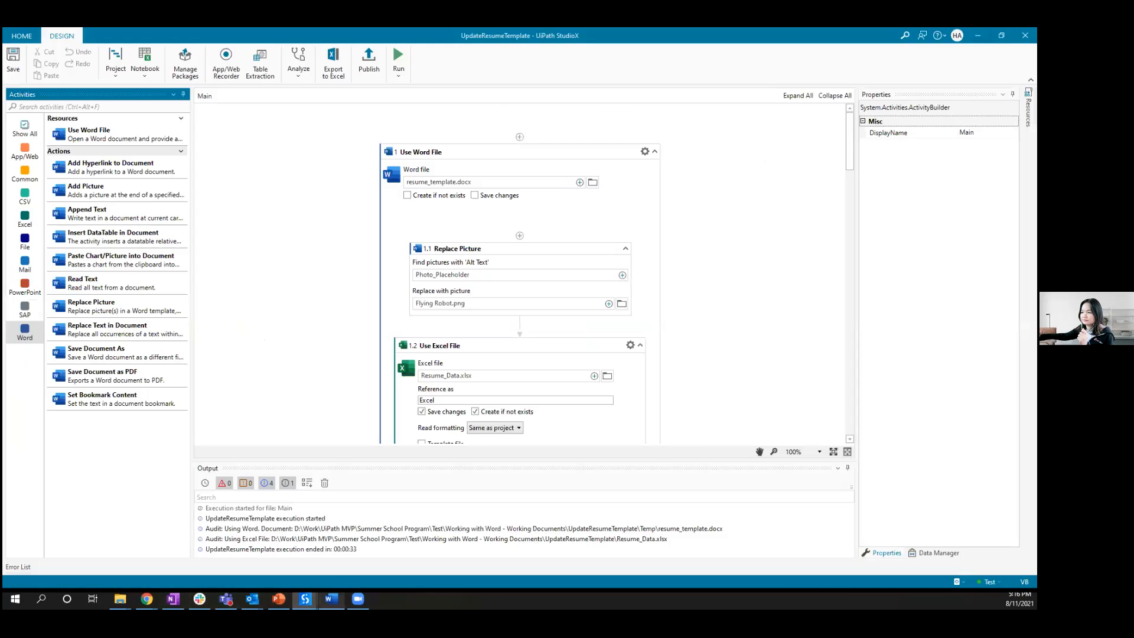
Open Resume_Data.xlsx from the UpdateResumeTemplate folder, fit the Name column's width and compare the data with the Word template
click(331, 599)
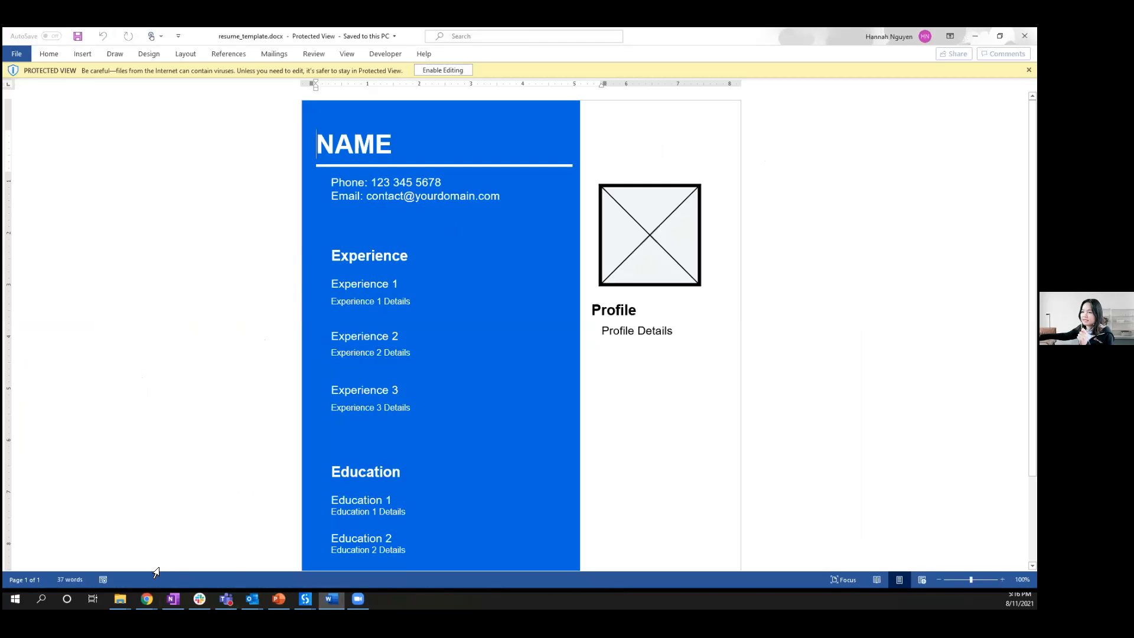
mouse_move(120, 599)
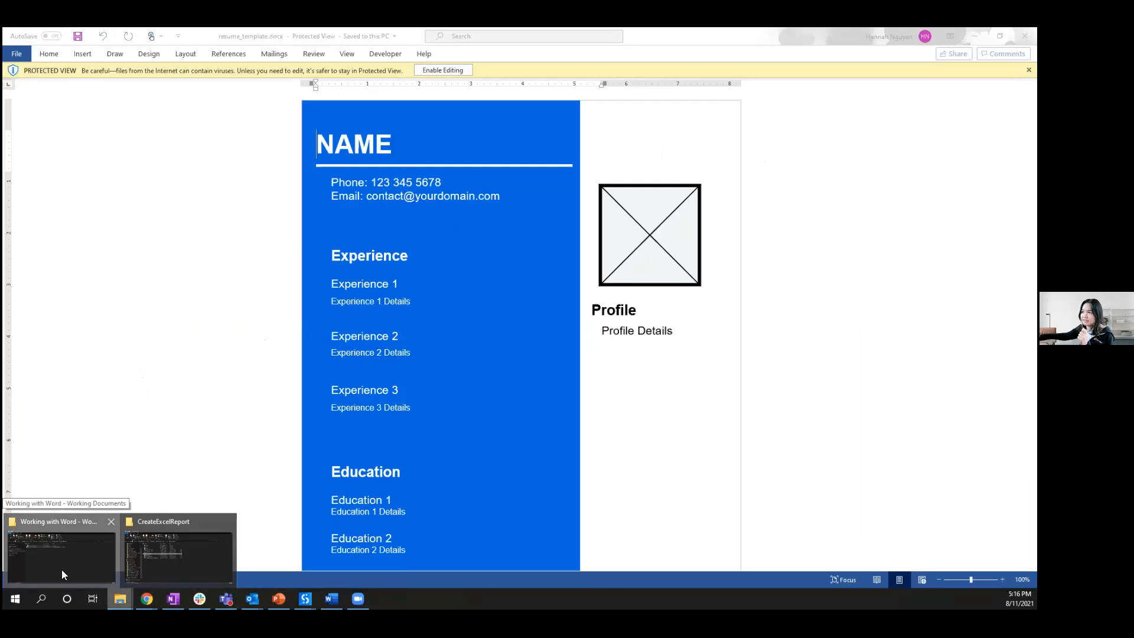
click(62, 572)
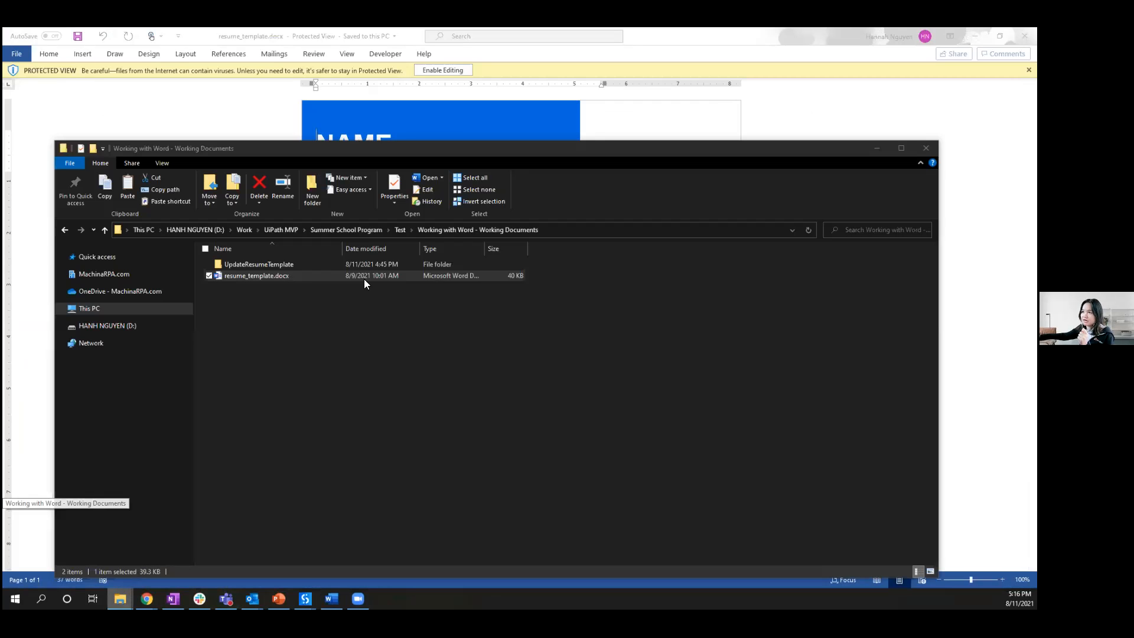
click(273, 264)
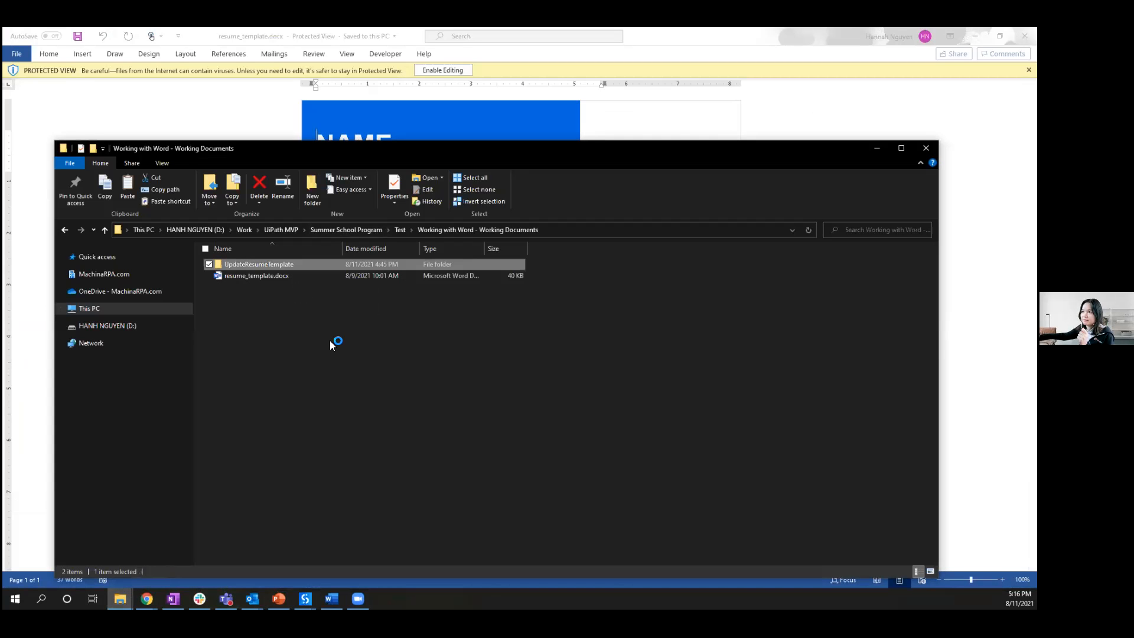
double_click(254, 377)
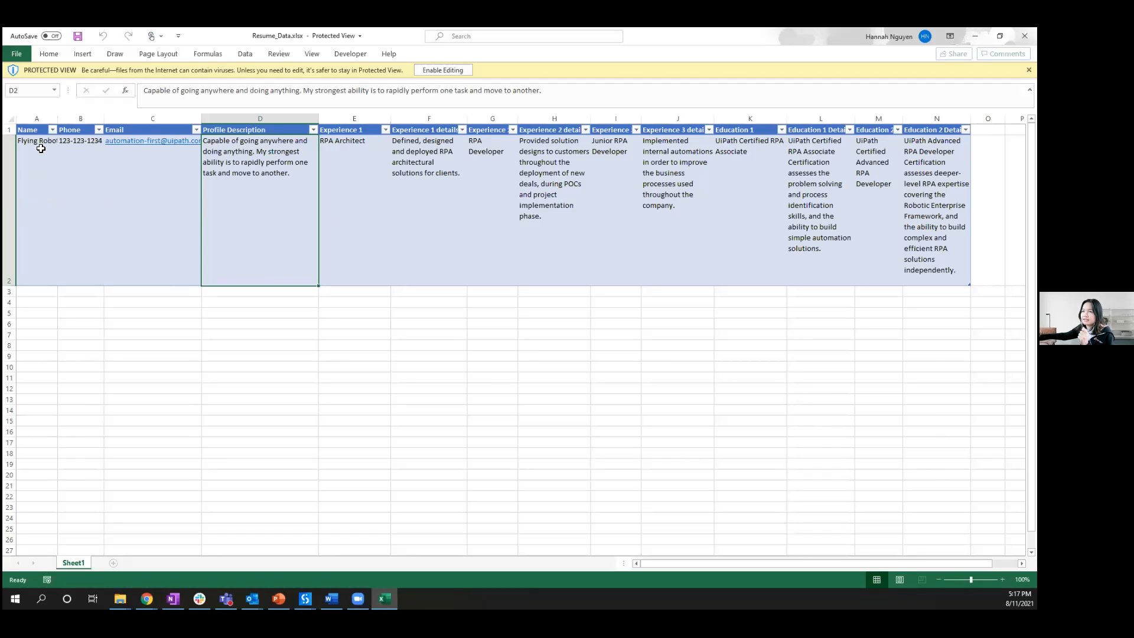
double_click(58, 118)
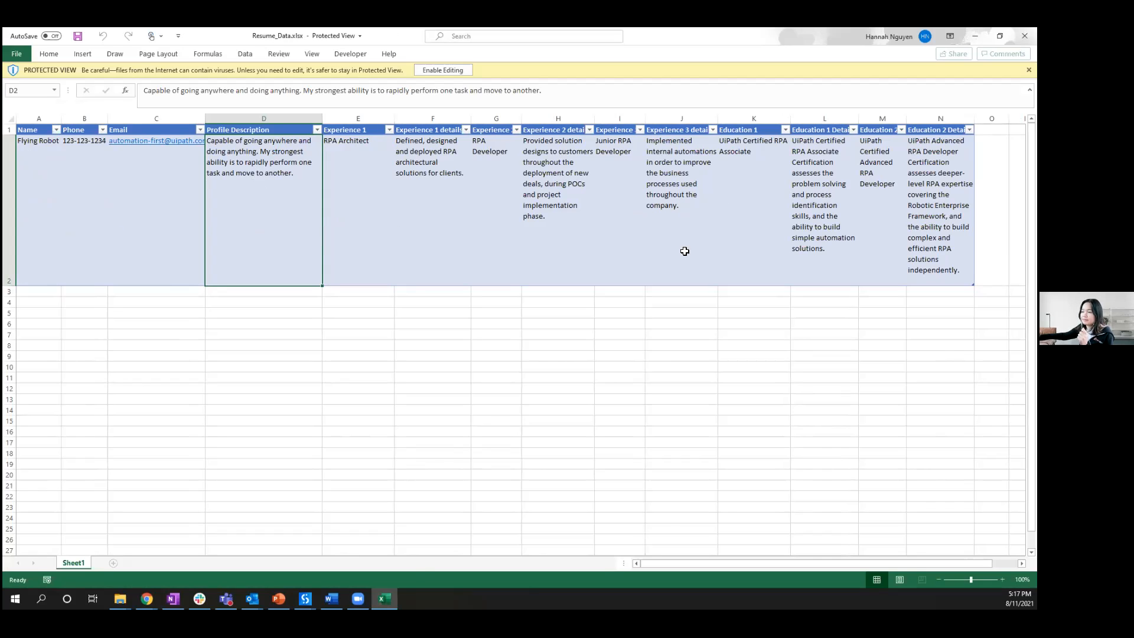
click(332, 598)
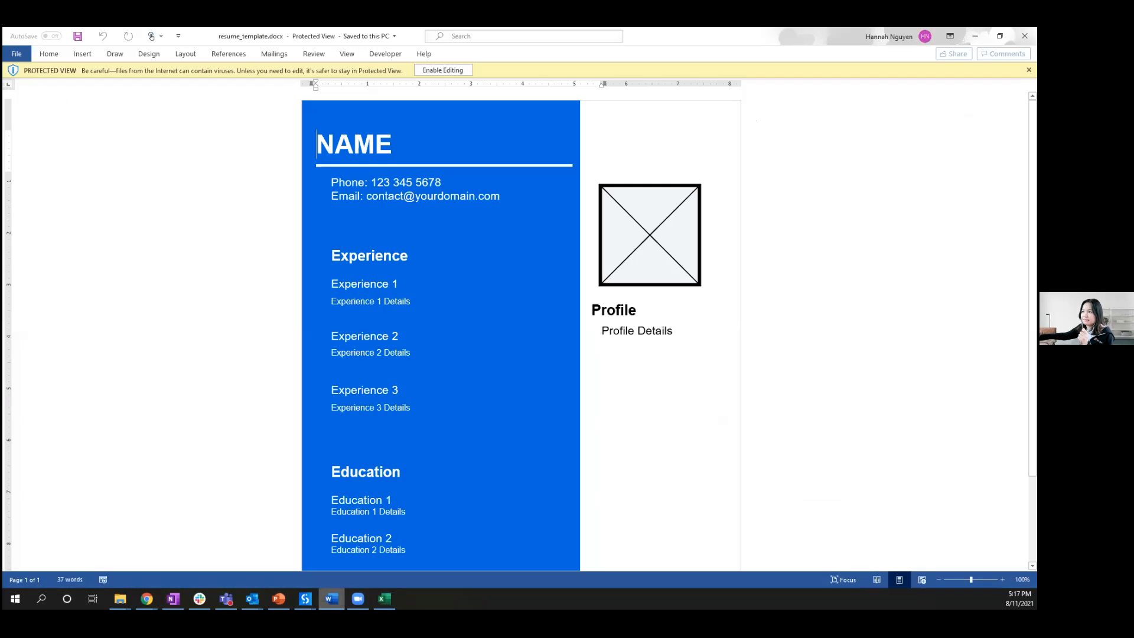
key(alt+Tab)
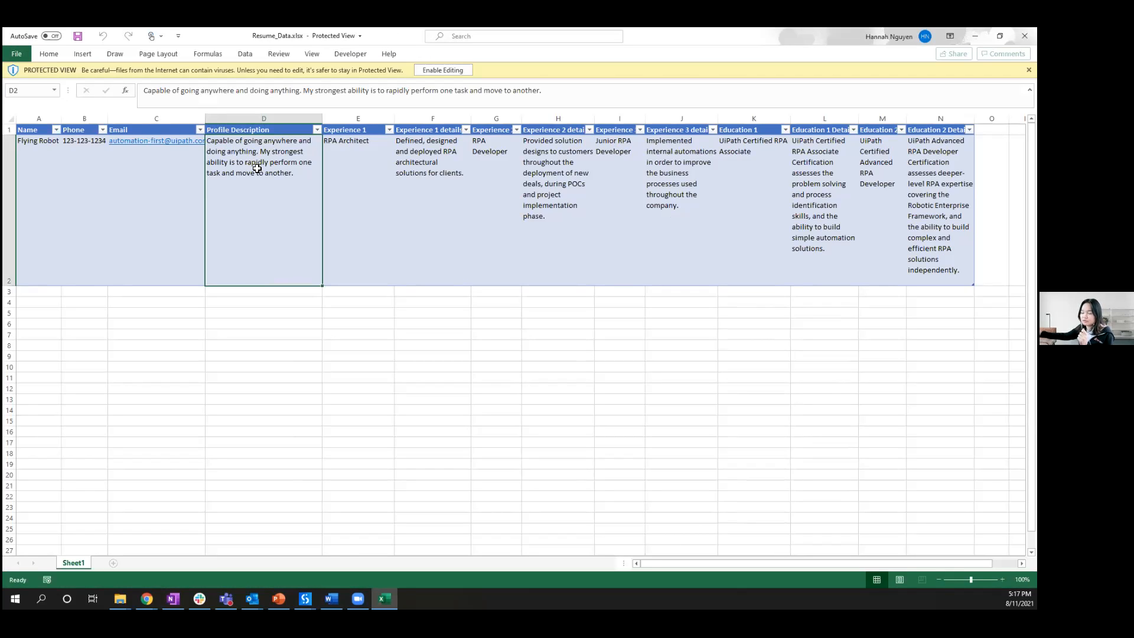
Close the Resume_Data workbook and the Word template, and run the UpdateResumeTemplate automation in StudioX
click(384, 599)
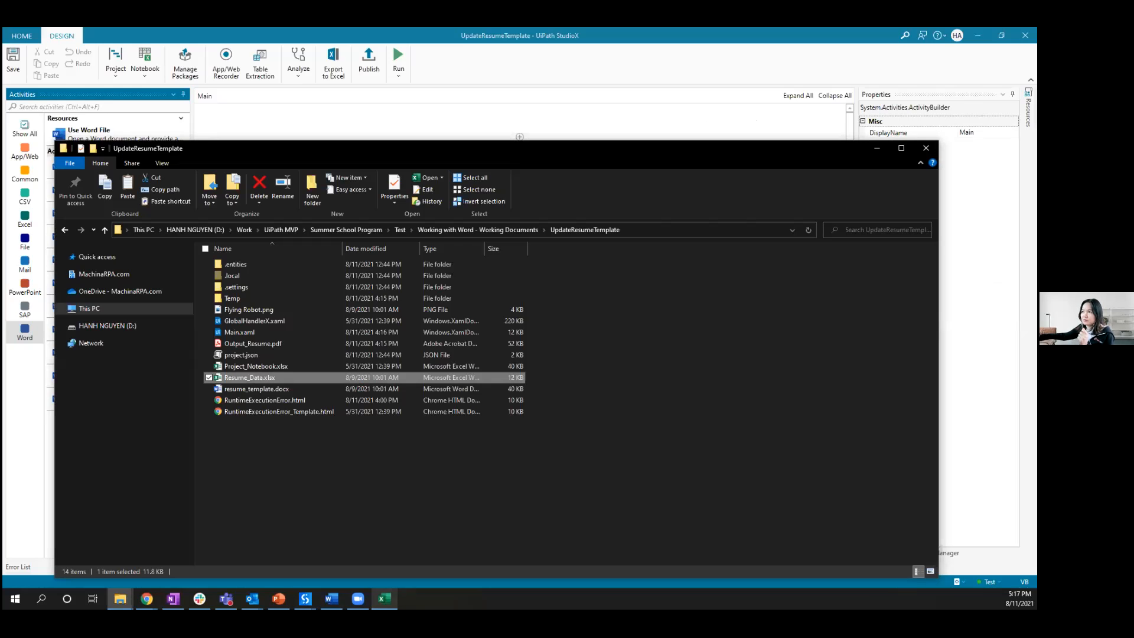
click(384, 599)
click(1025, 36)
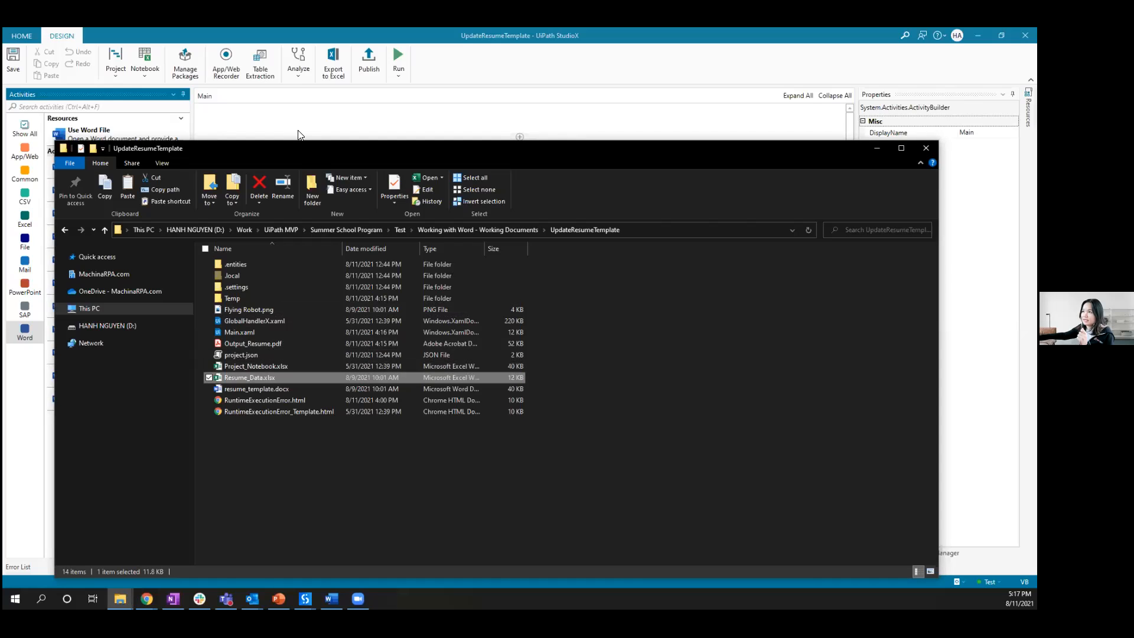
click(300, 135)
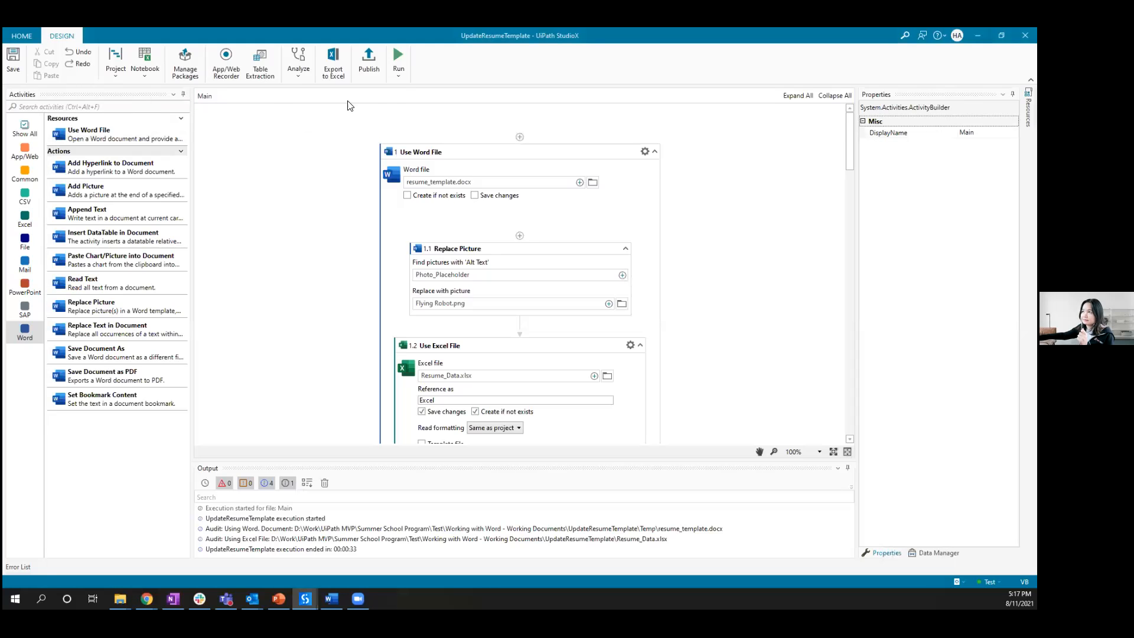
click(332, 599)
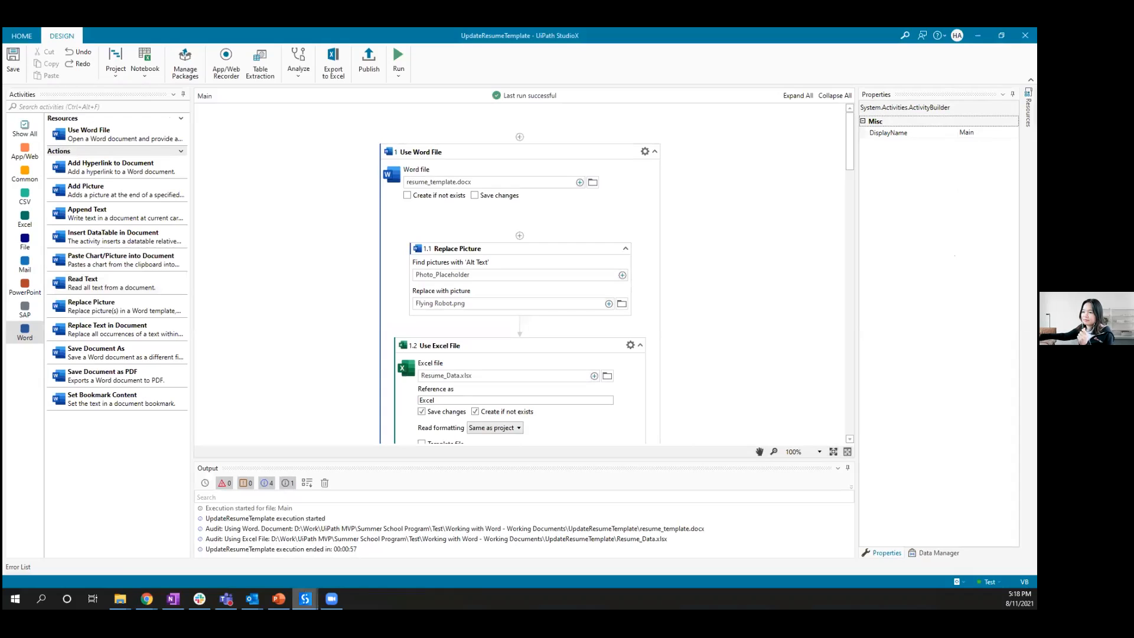
Open Output_Resume.pdf from the UpdateResumeTemplate folder to review the generated resume, and put the PDF and folder windows away
mouse_move(120, 598)
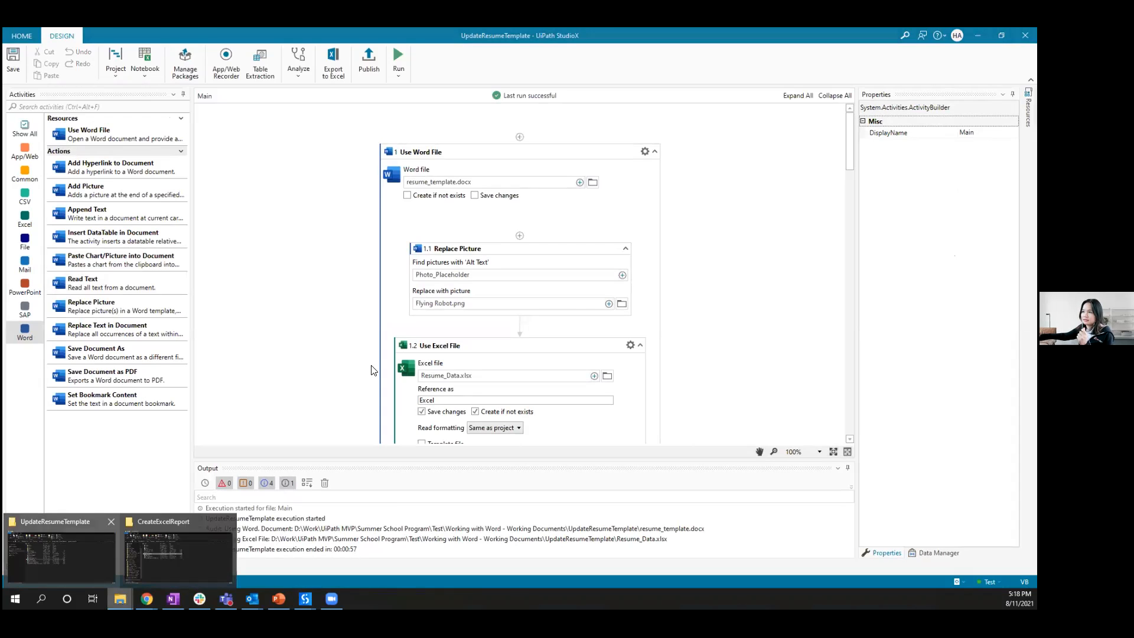
click(55, 563)
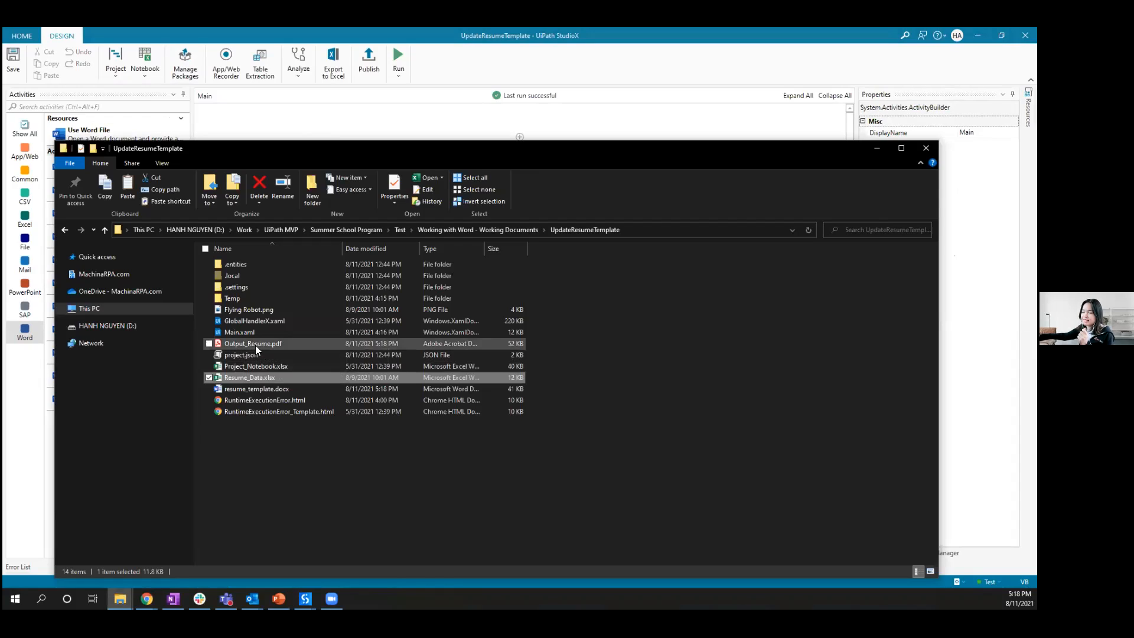
double_click(257, 344)
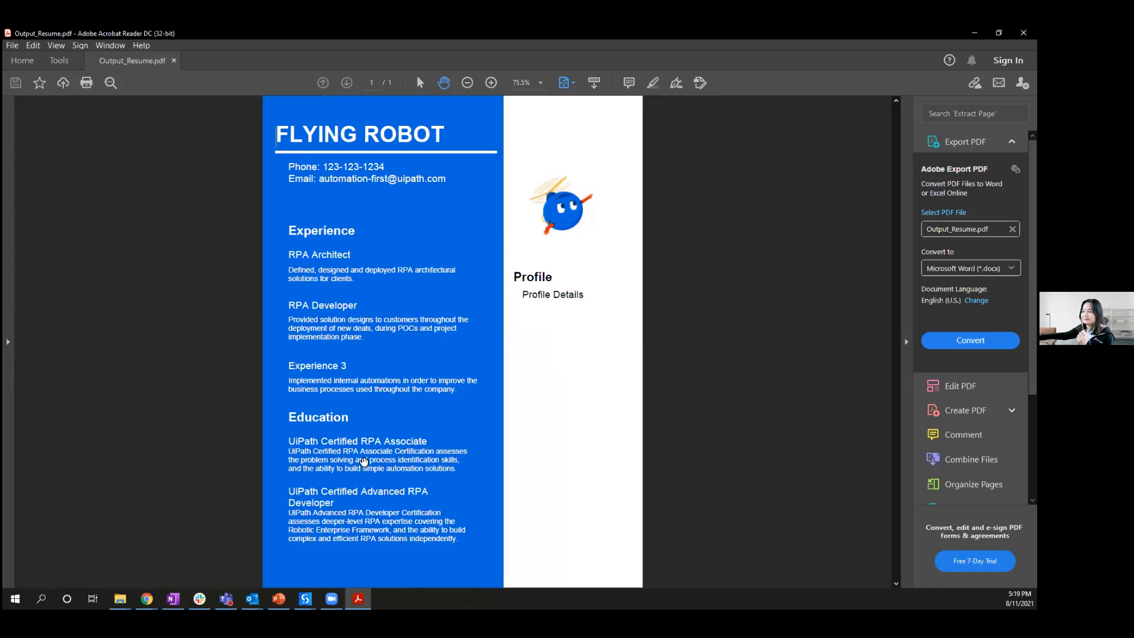
click(1024, 33)
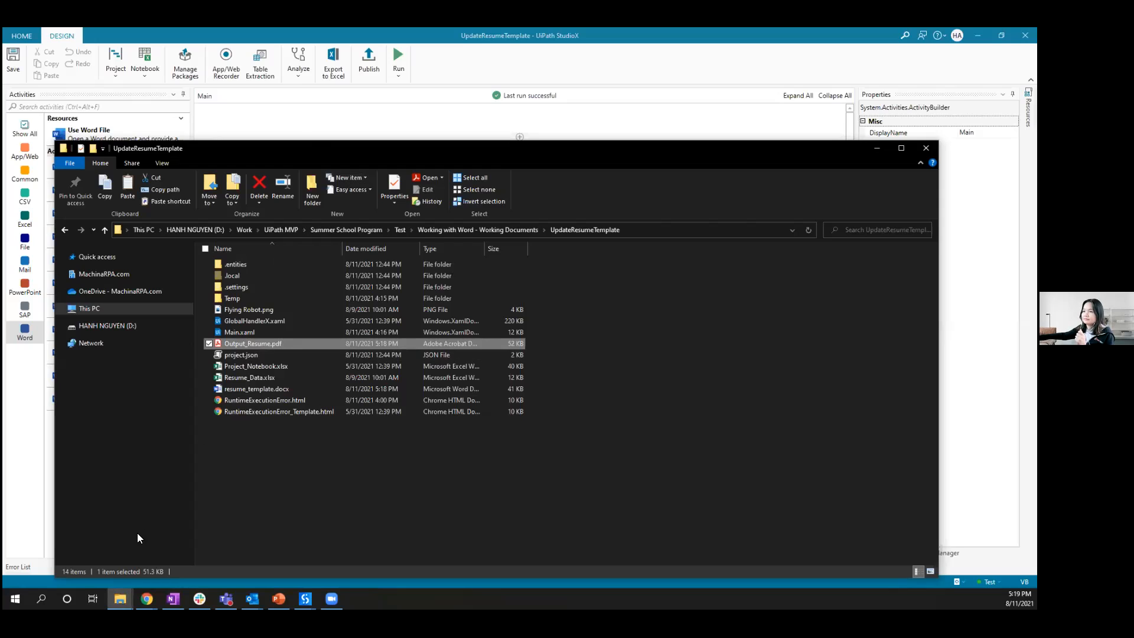
click(877, 149)
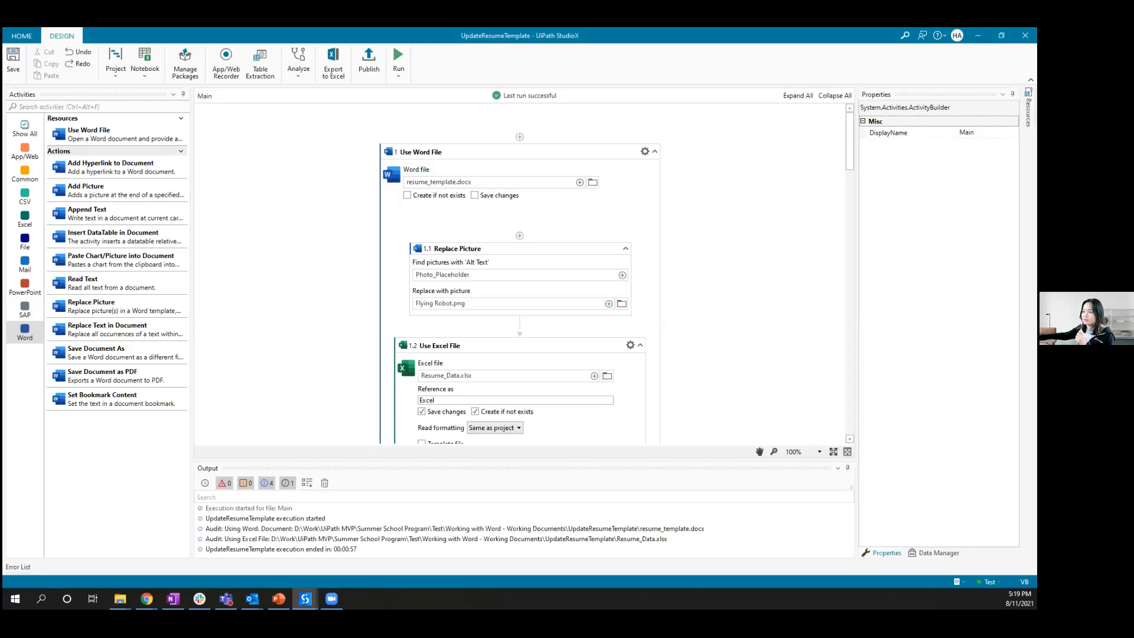
Switch to the PowerPoint deck and start the slide show from the Demo slide, advancing to the Quiz slide
key(alt+Tab)
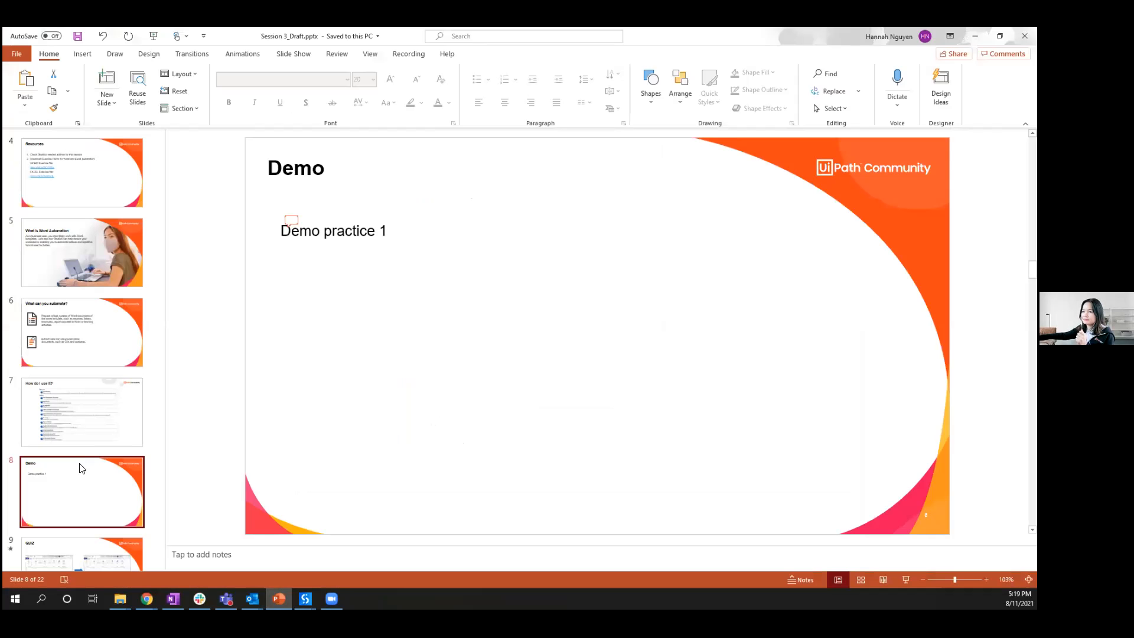
scroll(83, 465, down, 3)
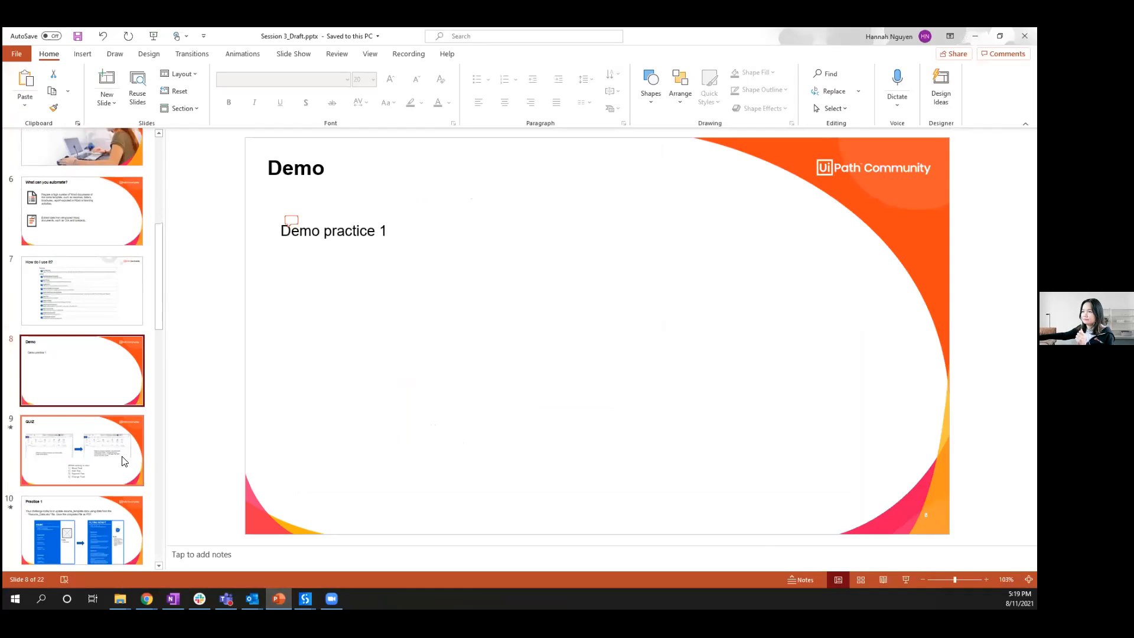
scroll(71, 469, up, 2)
click(906, 580)
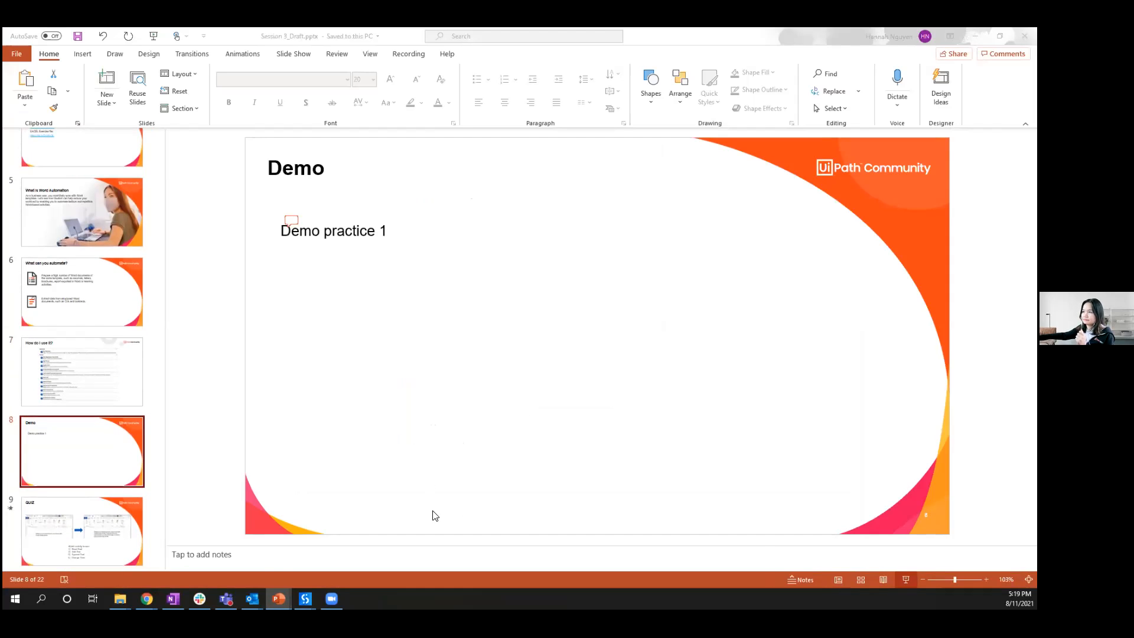
key(Right)
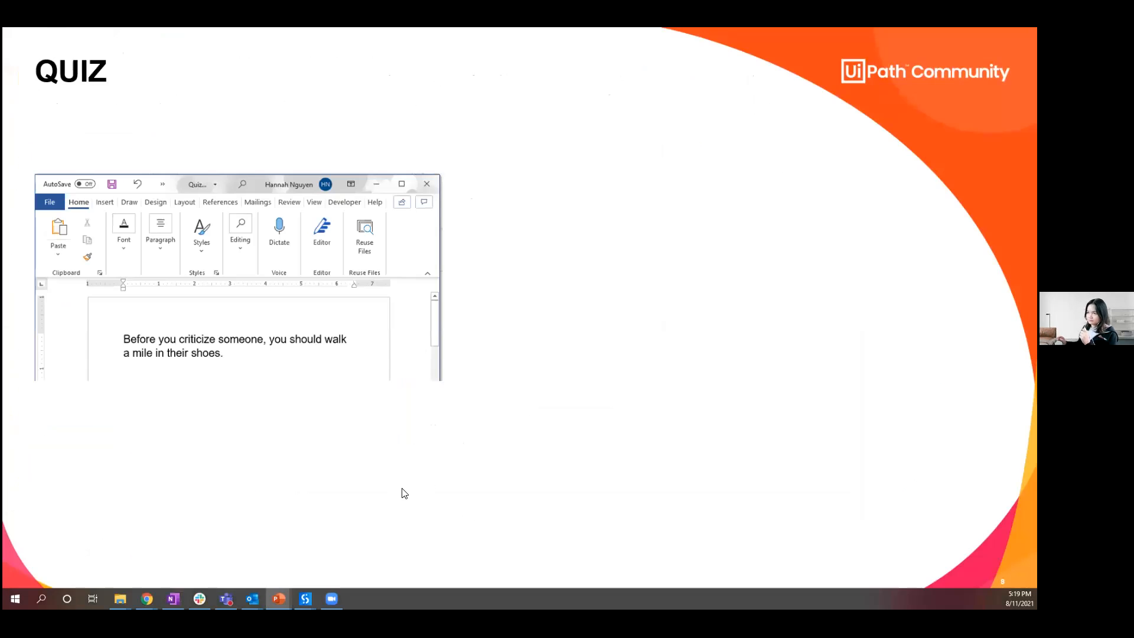
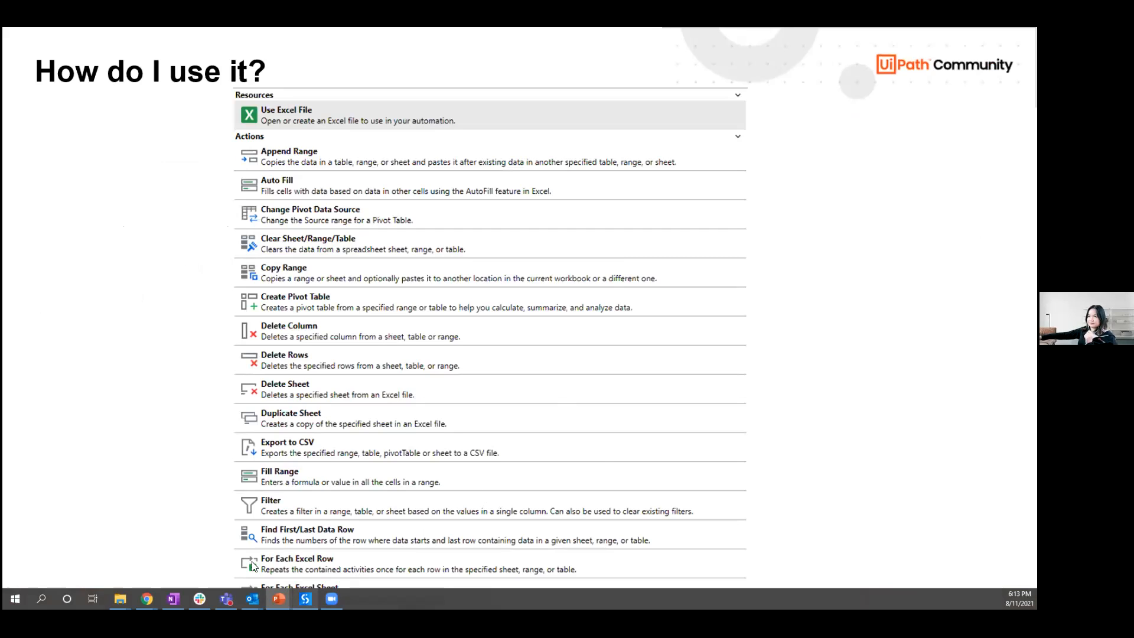
Switch to the ExcelComplexUsecases project in StudioX, filter the activities to Excel, widen their list and review the available actions
key(alt+Tab)
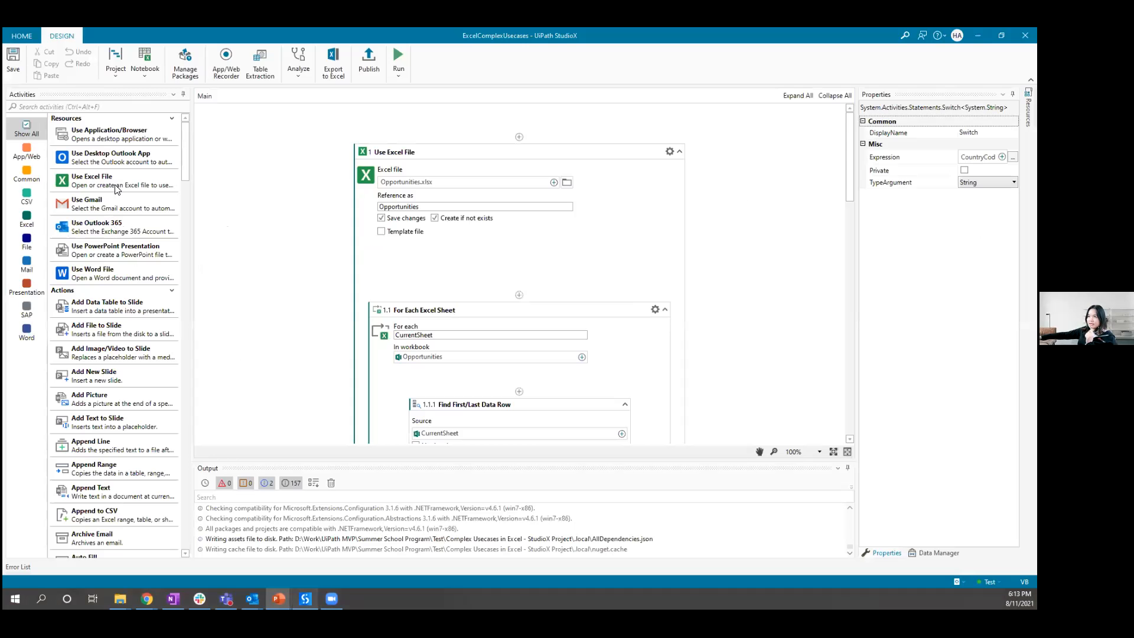
click(29, 218)
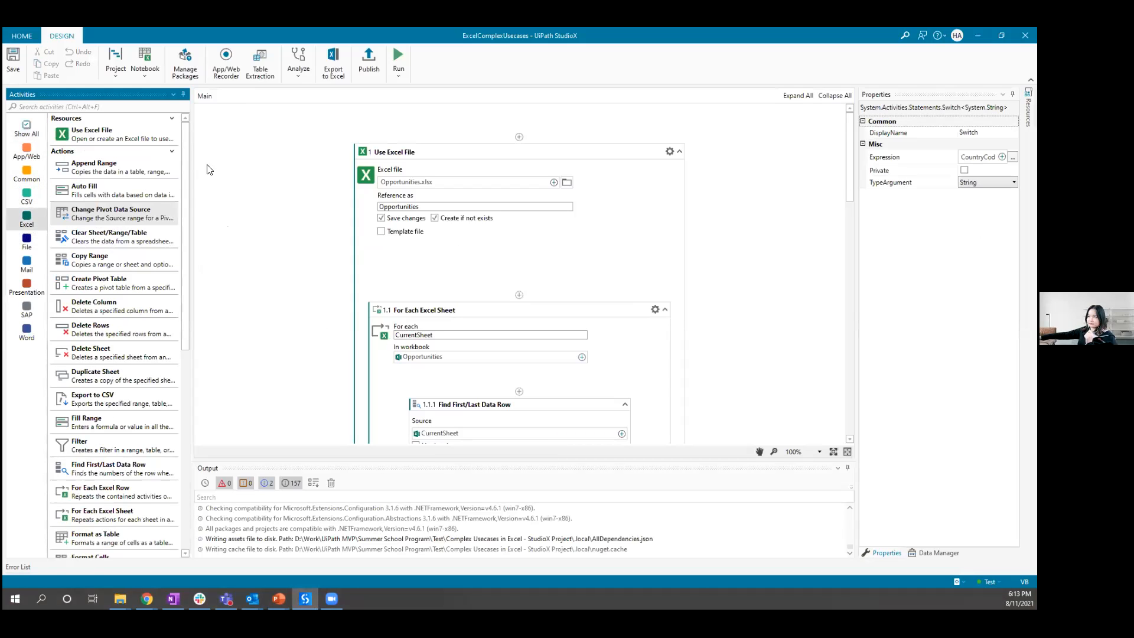
drag(191, 141, 271, 145)
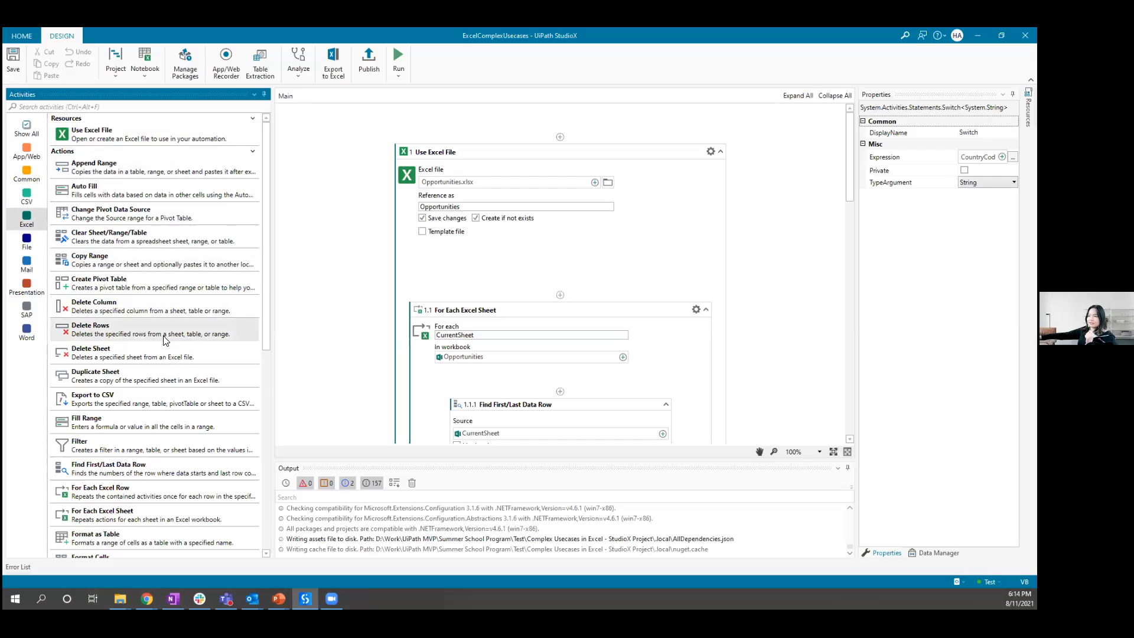
scroll(158, 471, down, 4)
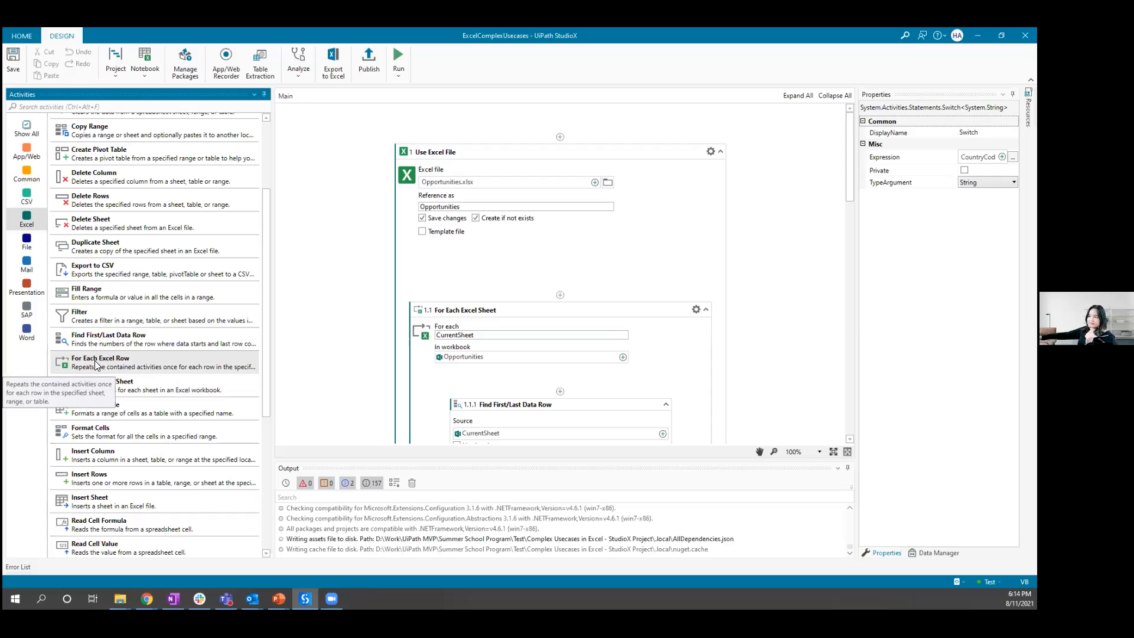
scroll(163, 518, down, 2)
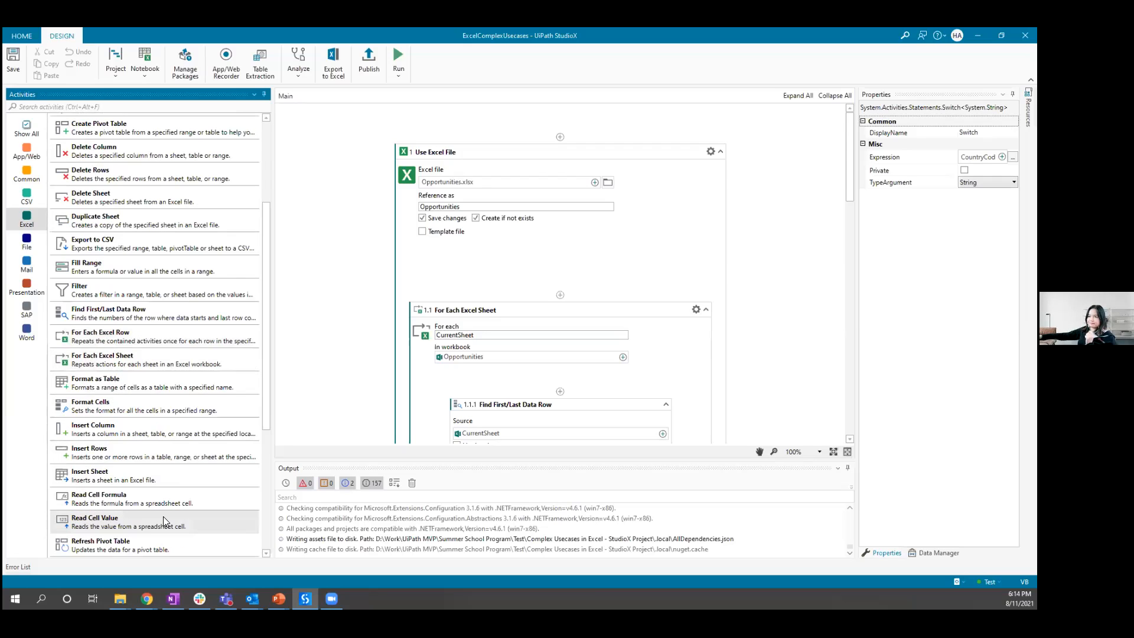
Examine the full list of Excel activities, from Append Range through the save, sort and lookup actions to Write Range
scroll(163, 516, down, 3)
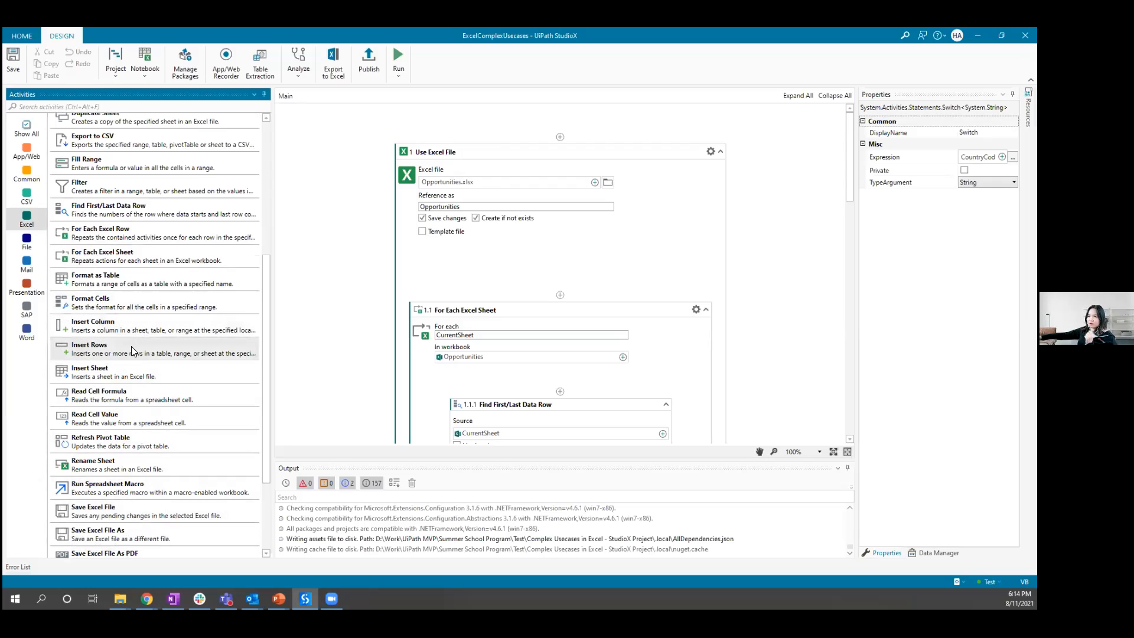
scroll(141, 387, down, 3)
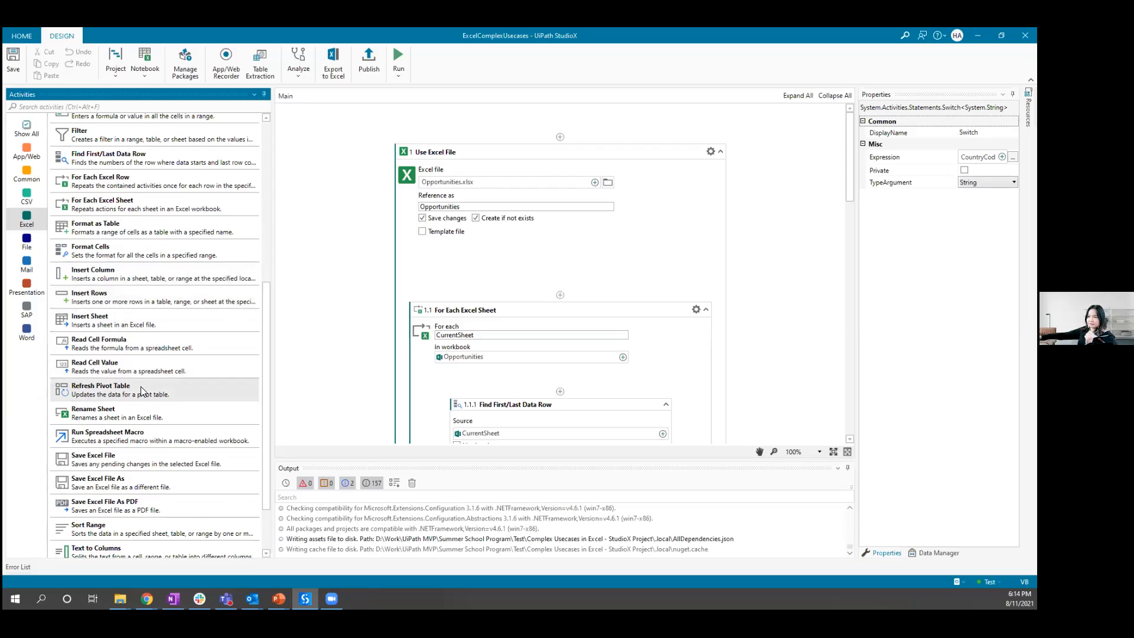
scroll(142, 397, down, 2)
scroll(143, 390, up, 7)
scroll(143, 319, up, 3)
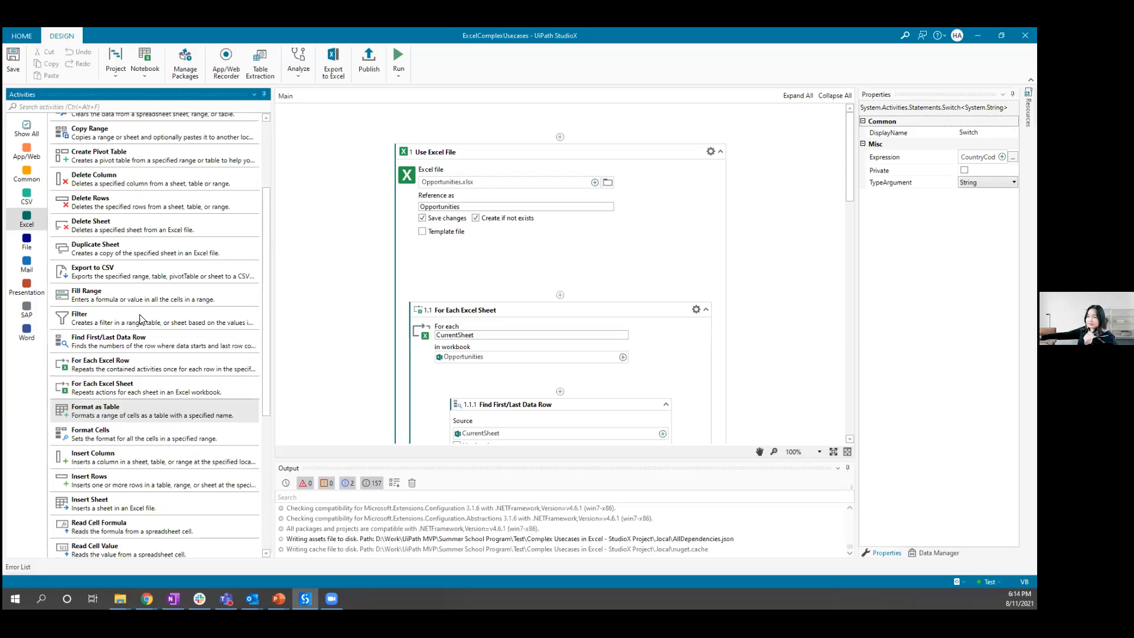
scroll(118, 359, up, 2)
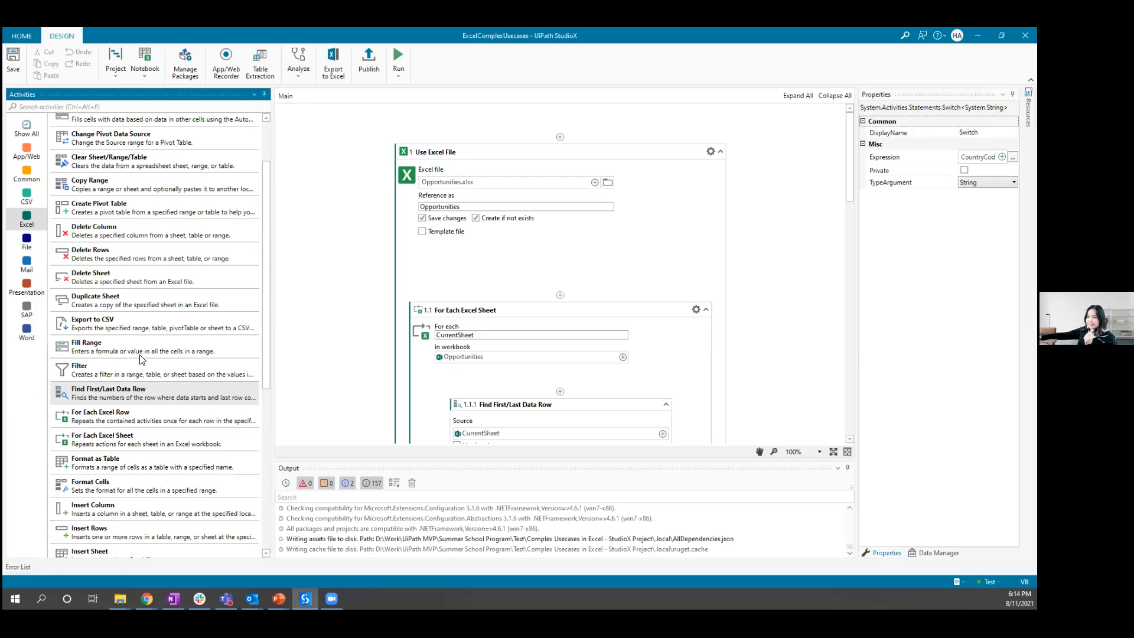
scroll(141, 360, up, 2)
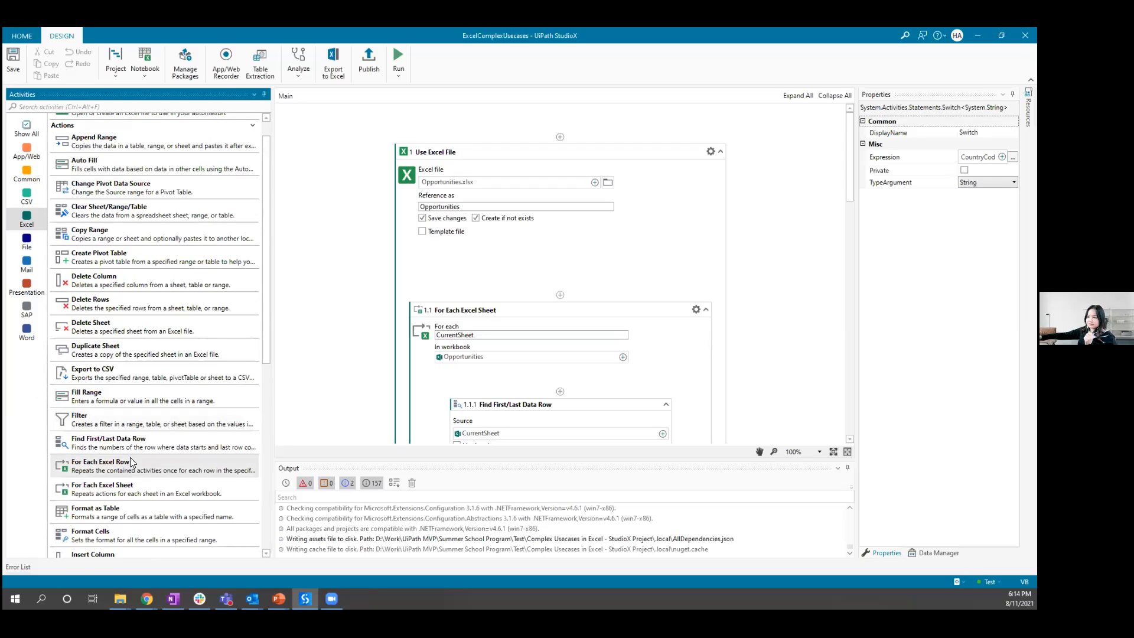
scroll(130, 458, down, 3)
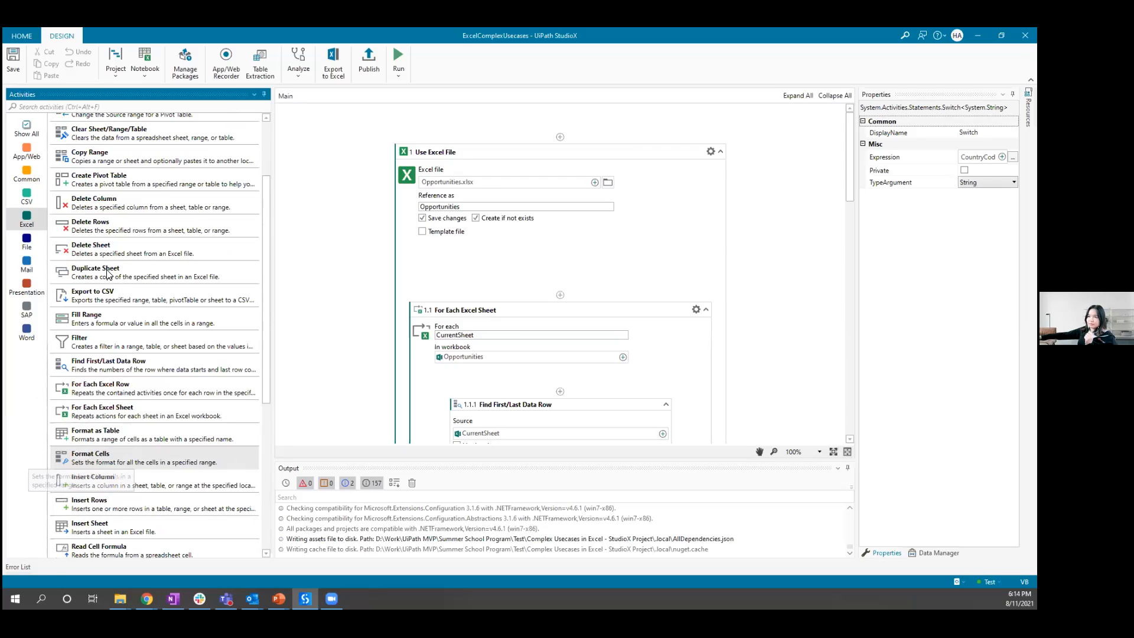
scroll(113, 270, down, 4)
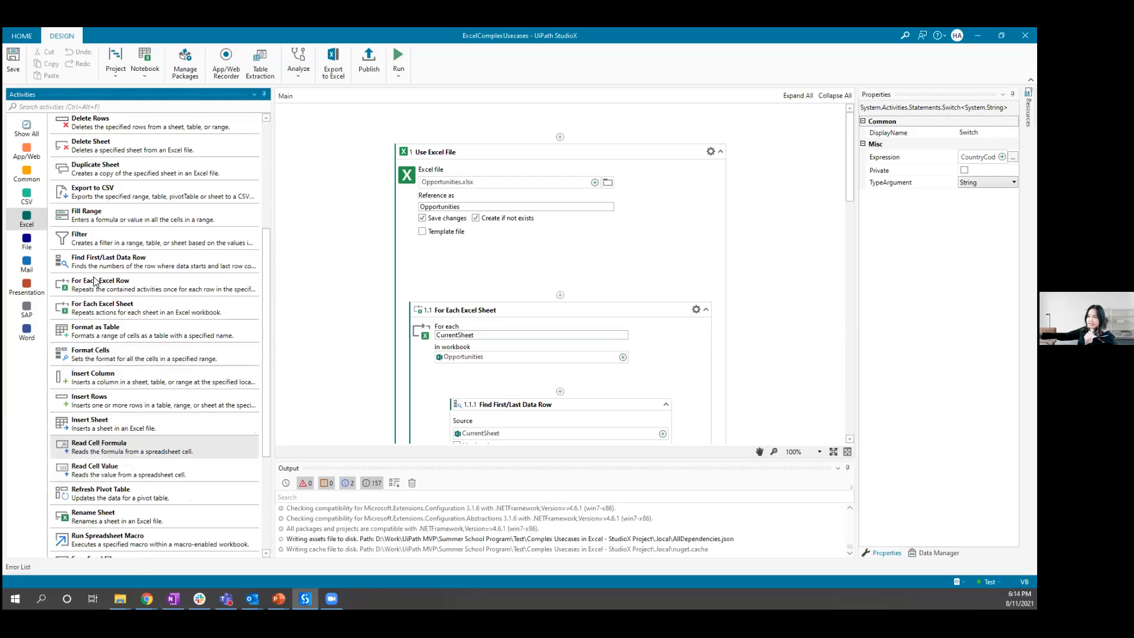
scroll(94, 281, up, 4)
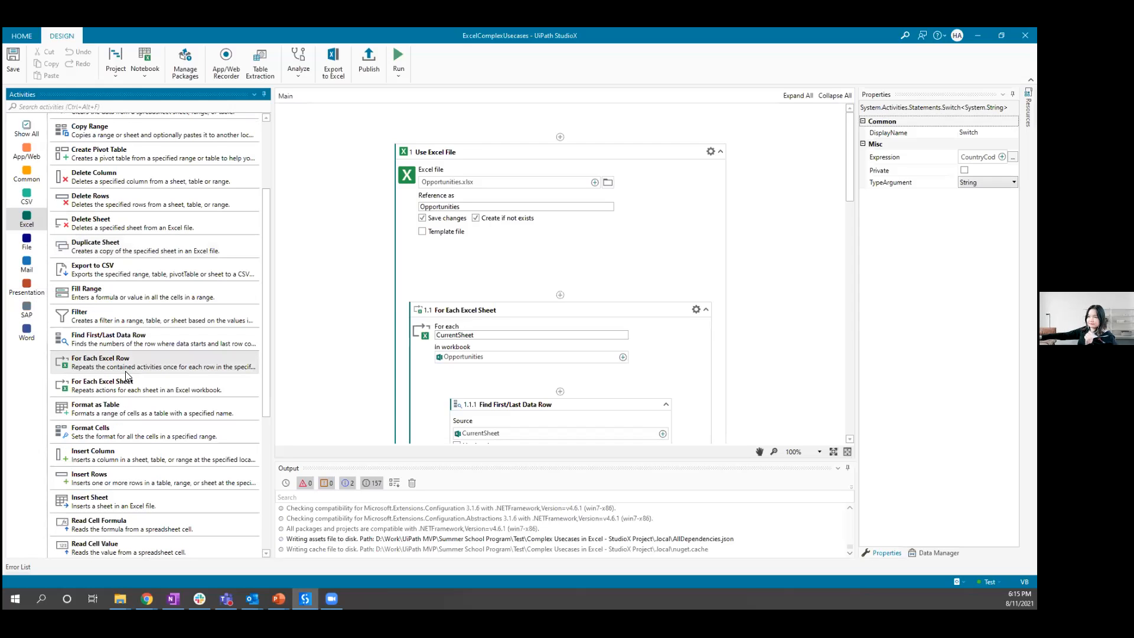
scroll(126, 374, up, 1)
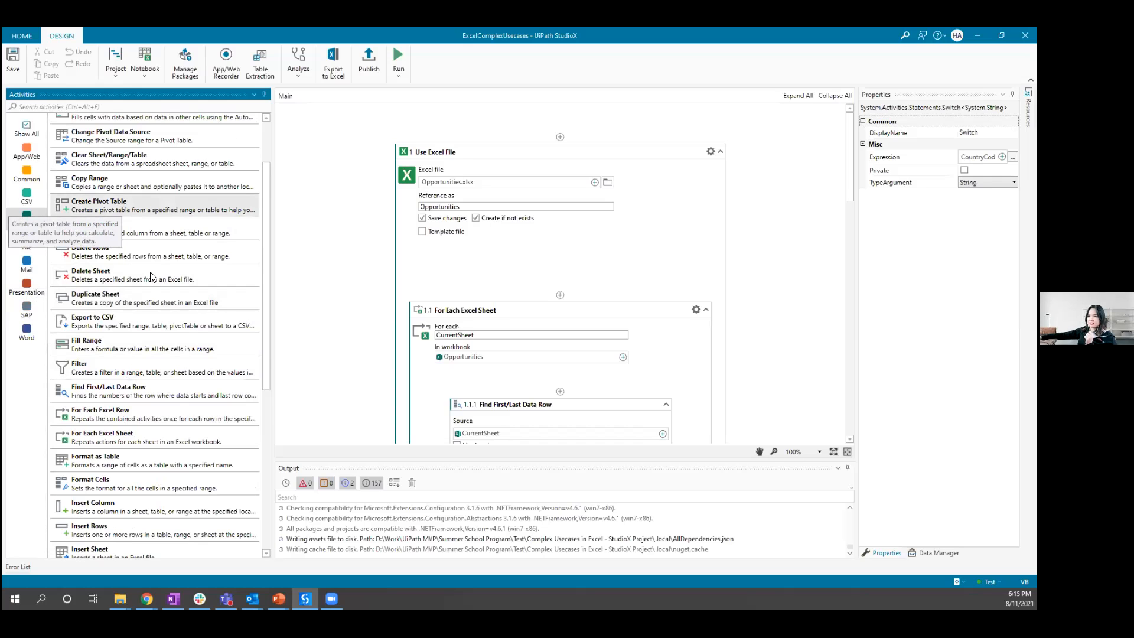
scroll(152, 473, down, 9)
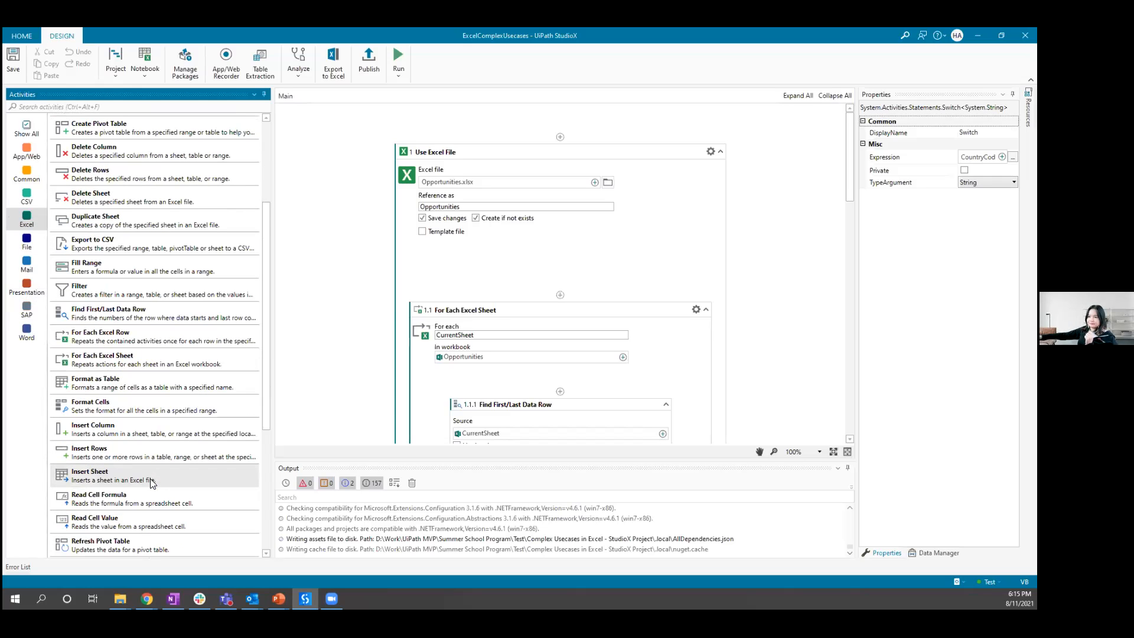
scroll(149, 475, down, 1)
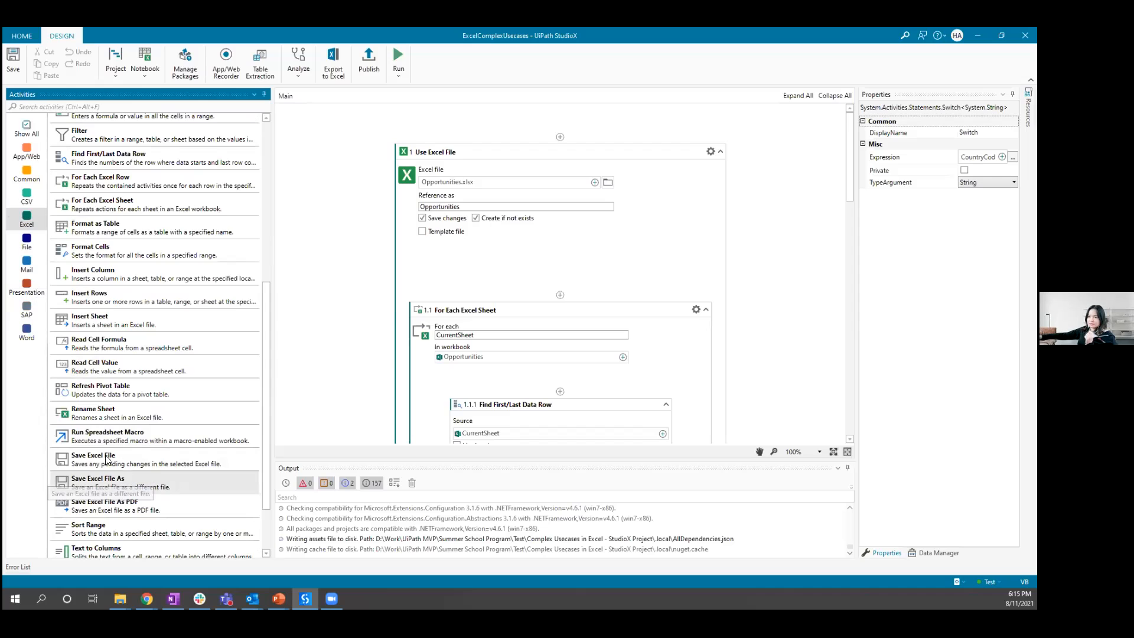
scroll(103, 460, down, 1)
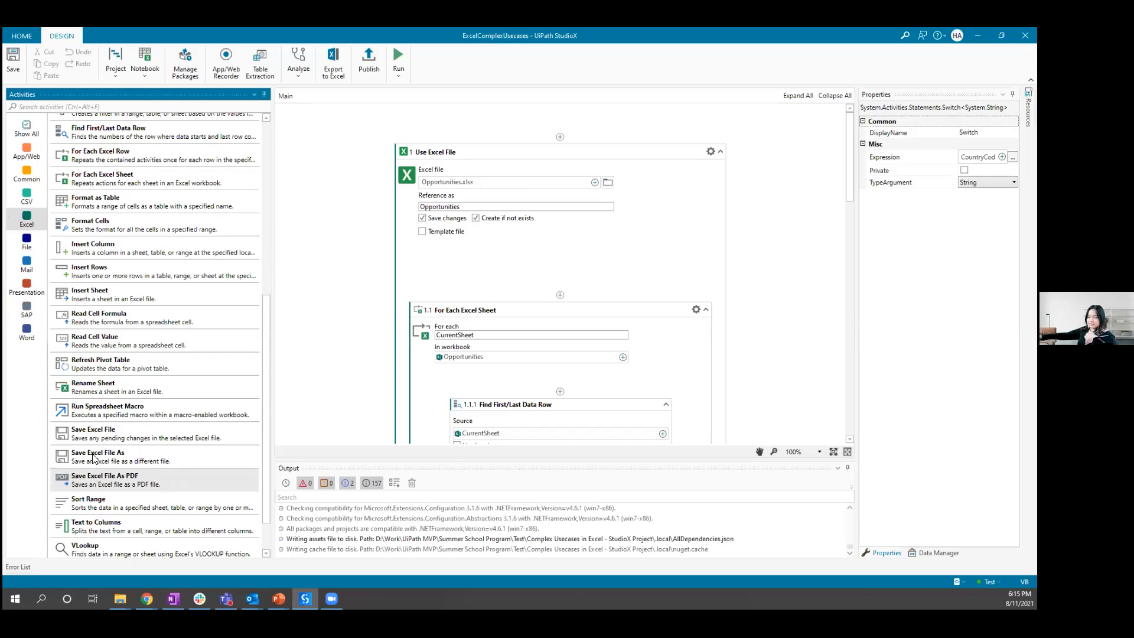
scroll(92, 458, down, 2)
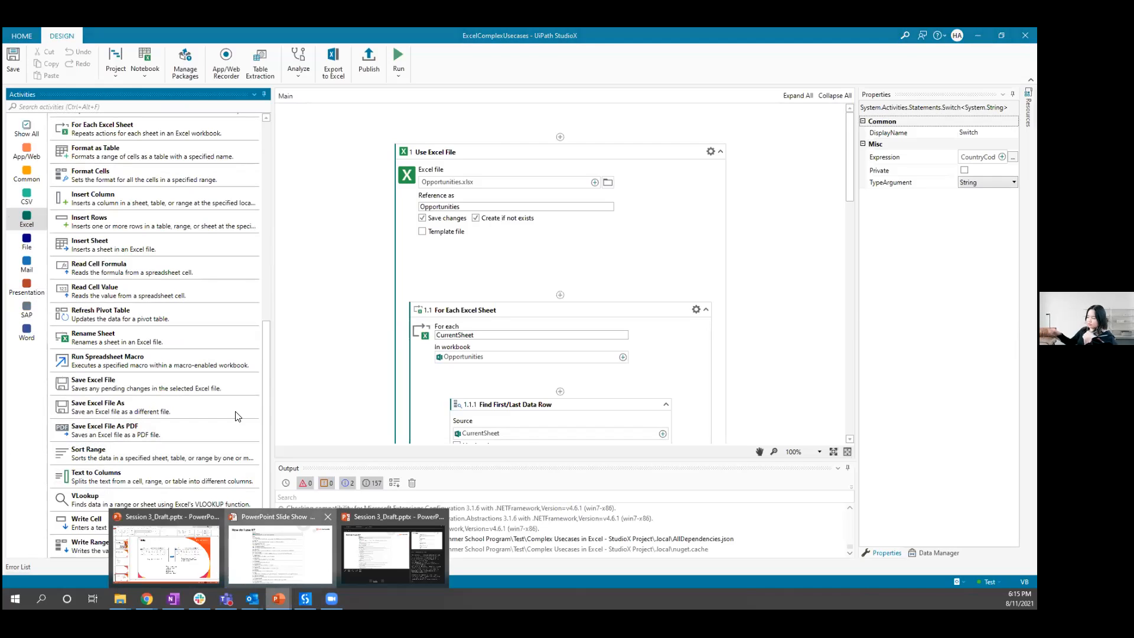
Switch to the running PowerPoint slide show and advance past the "How do I use it?" slides to the Demo practice 2 slide
click(281, 554)
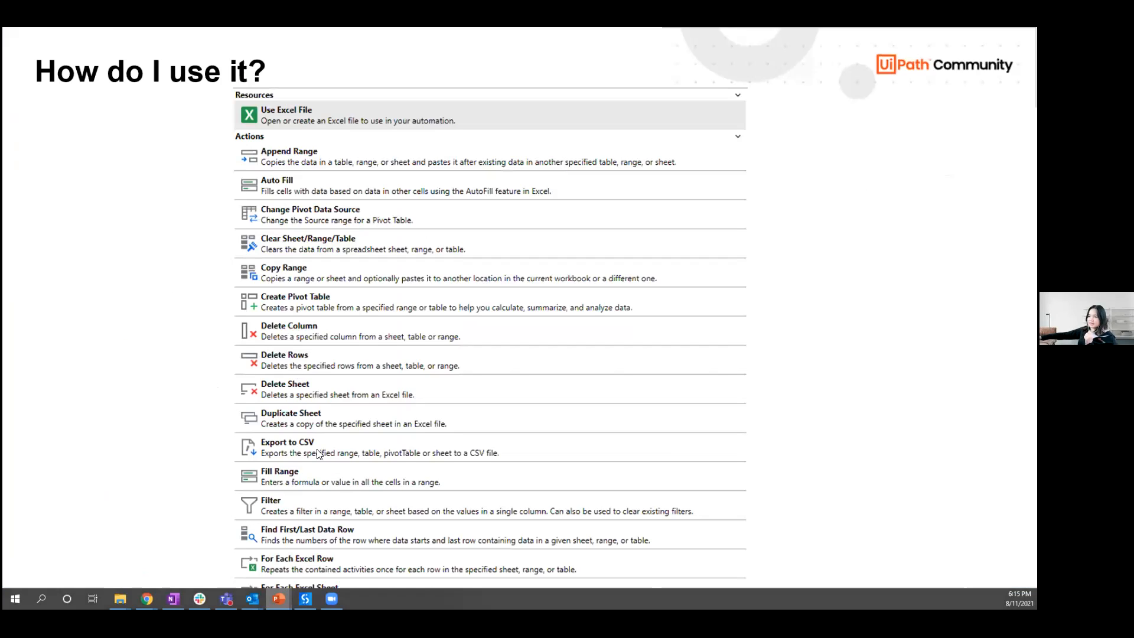
click(284, 550)
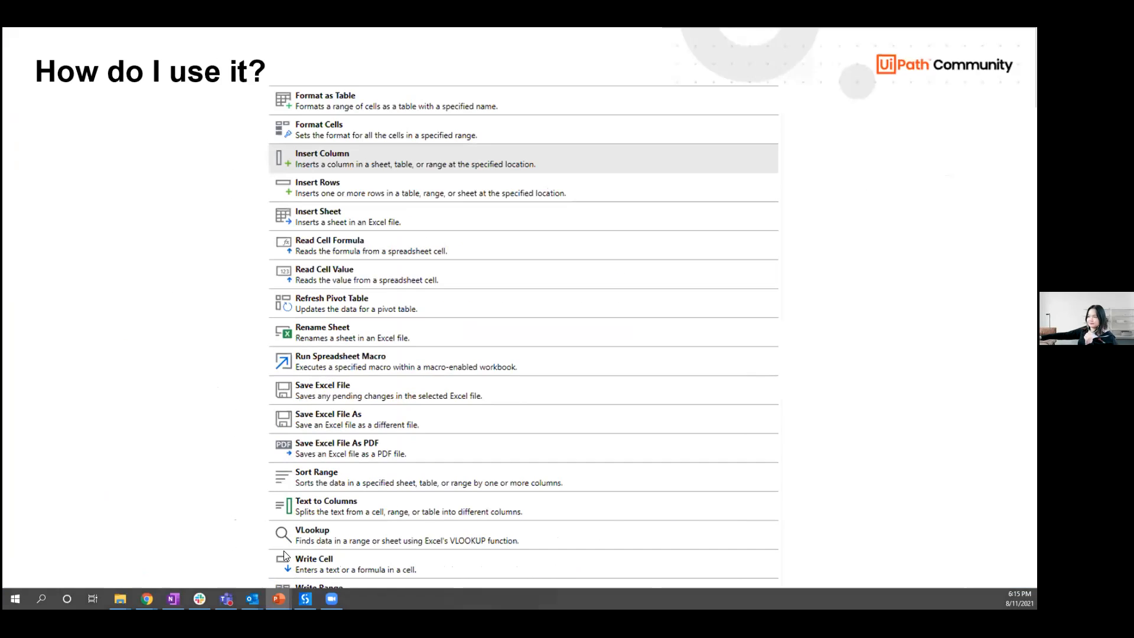
click(293, 397)
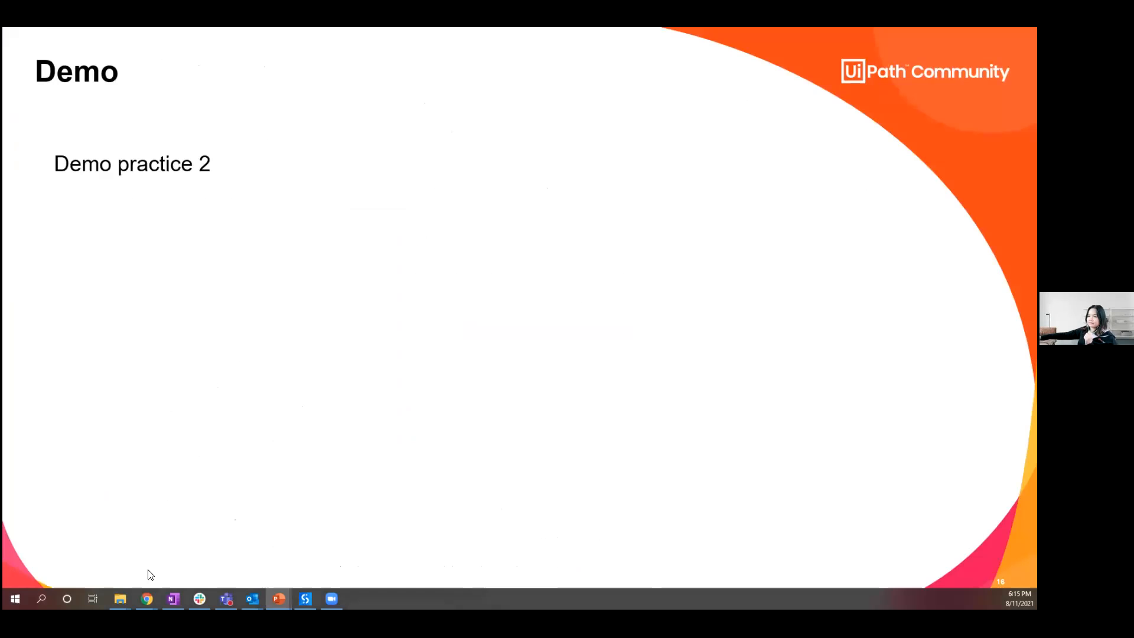
Switch to the Session3 folder in File Explorer and open Opportunities.xlsx from the Complex Usecases in Excel working documents
key(alt+Tab)
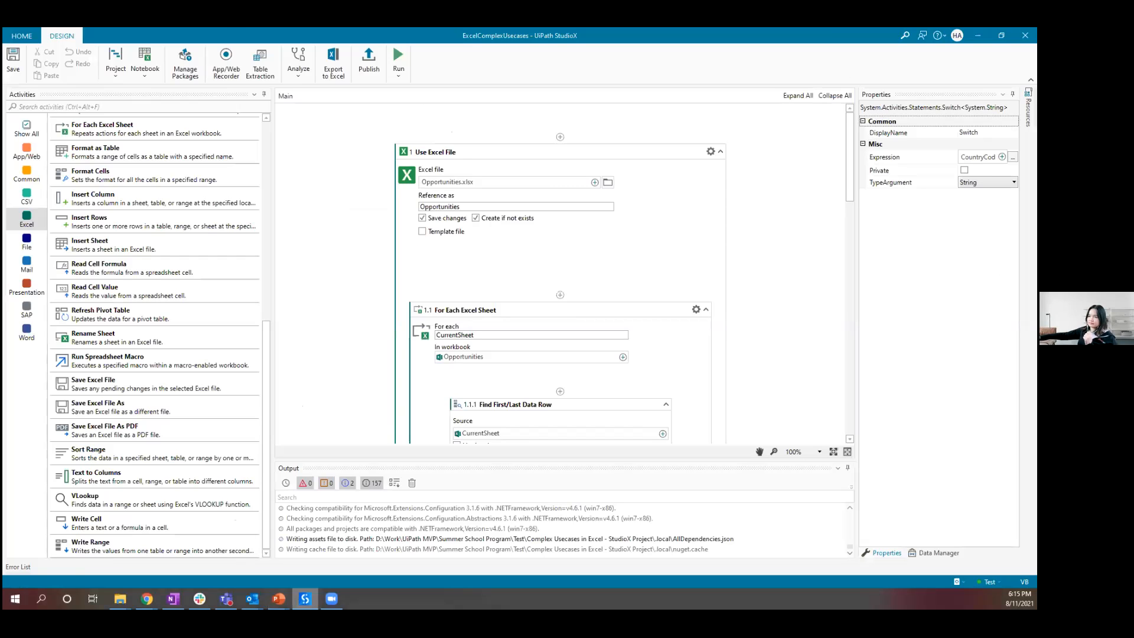
key(alt+Tab)
key(alt+Tab)
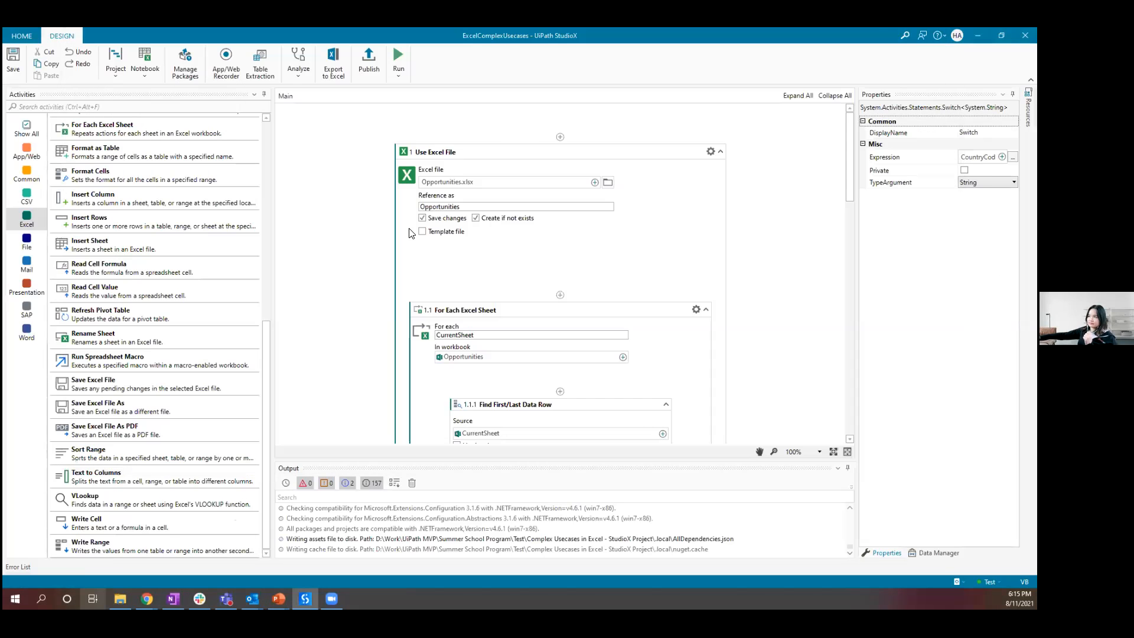
key(alt+Tab)
click(409, 230)
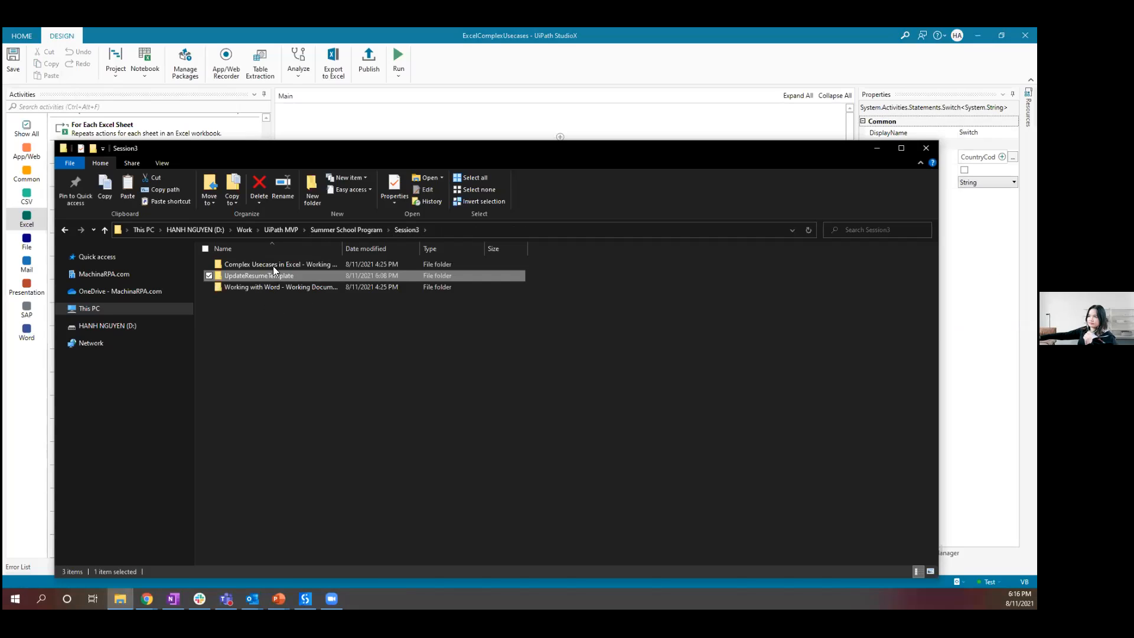
key(Return)
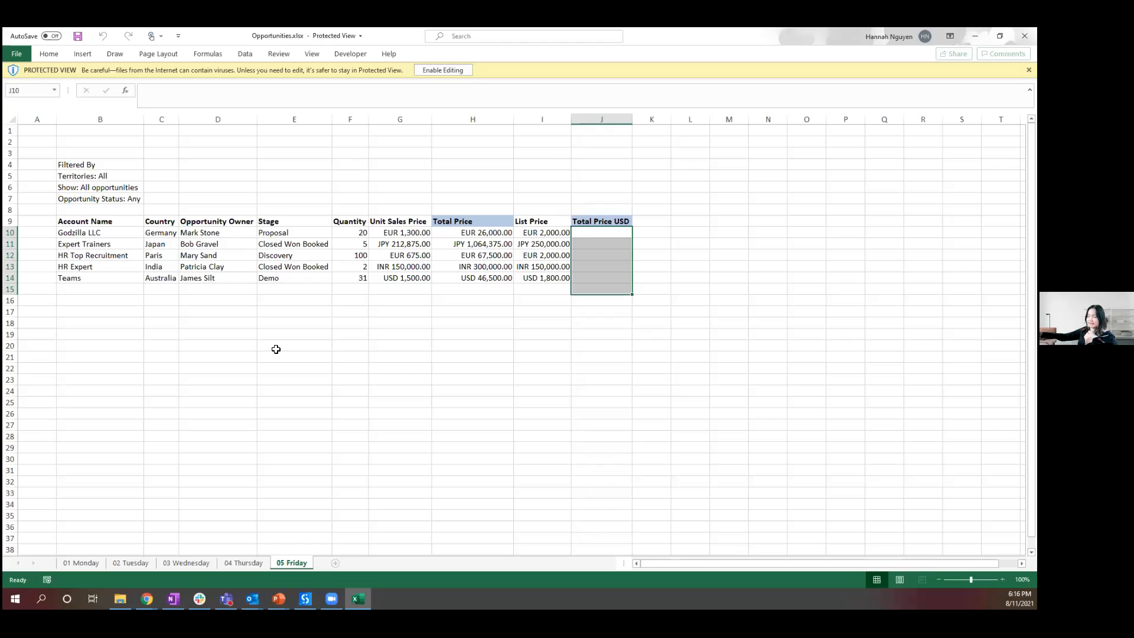
Look through the weekday sheets of the Opportunities workbook, from 01 Monday to 05 Friday, and return to 01 Monday
click(83, 562)
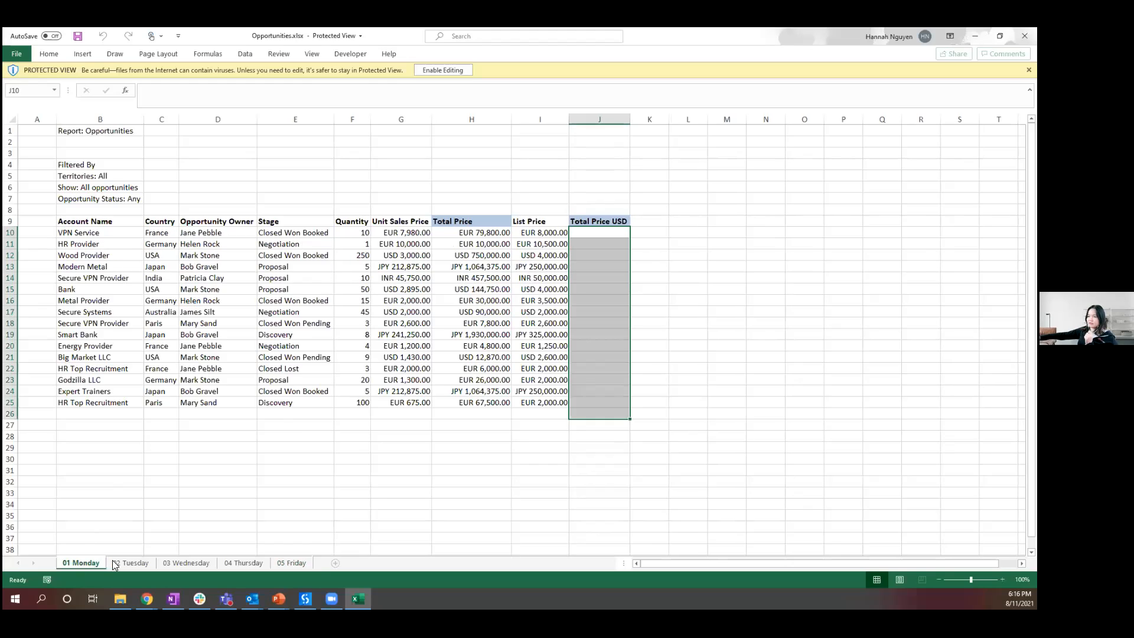
click(178, 564)
click(245, 564)
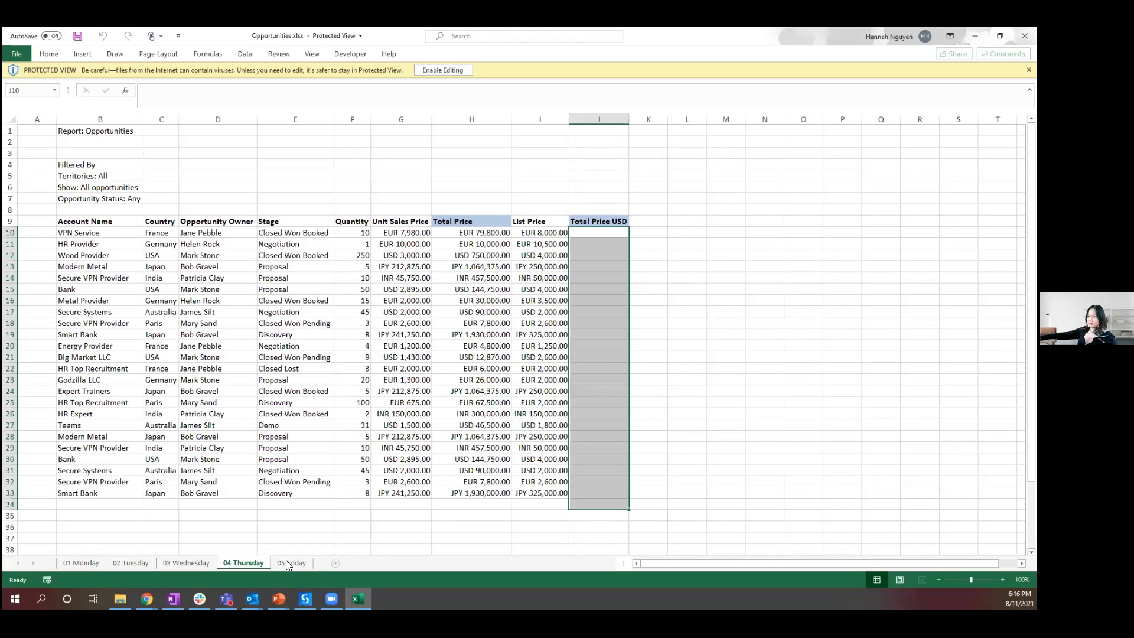
click(287, 564)
click(88, 565)
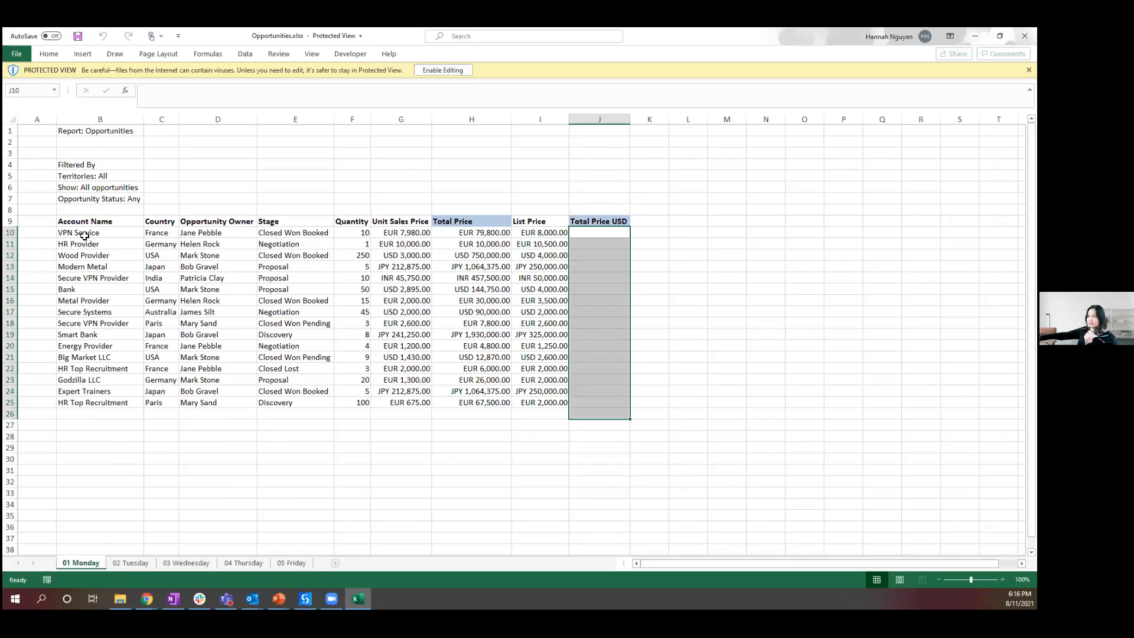
Highlight the first data row, row 10, on the 01 Monday sheet and view the 02 Tuesday sheet for comparison
click(84, 236)
click(10, 233)
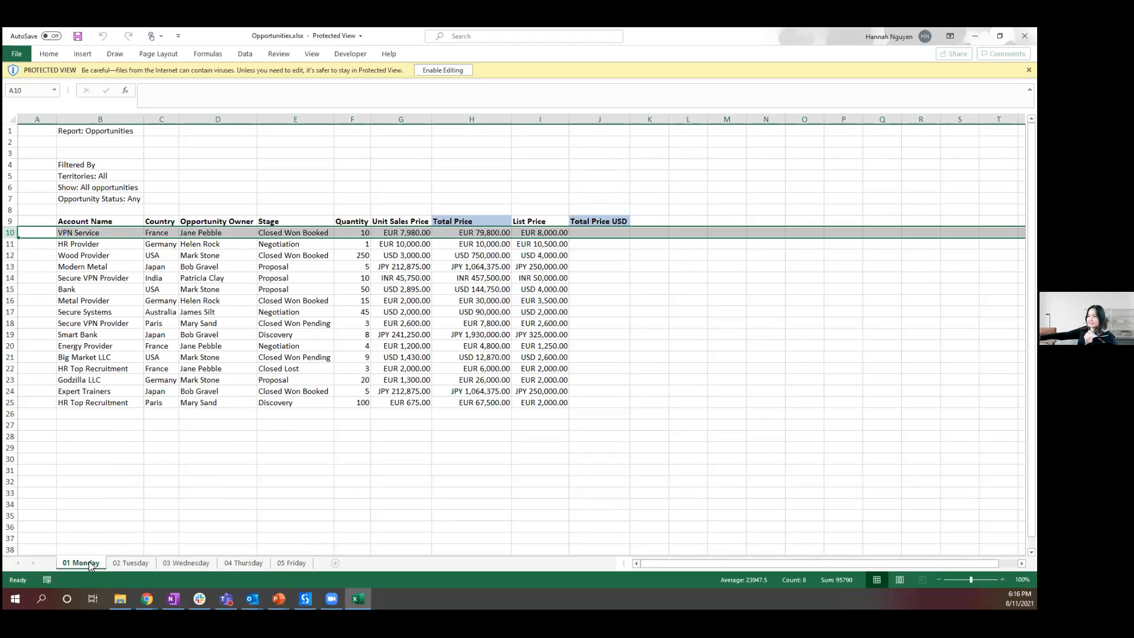
click(129, 563)
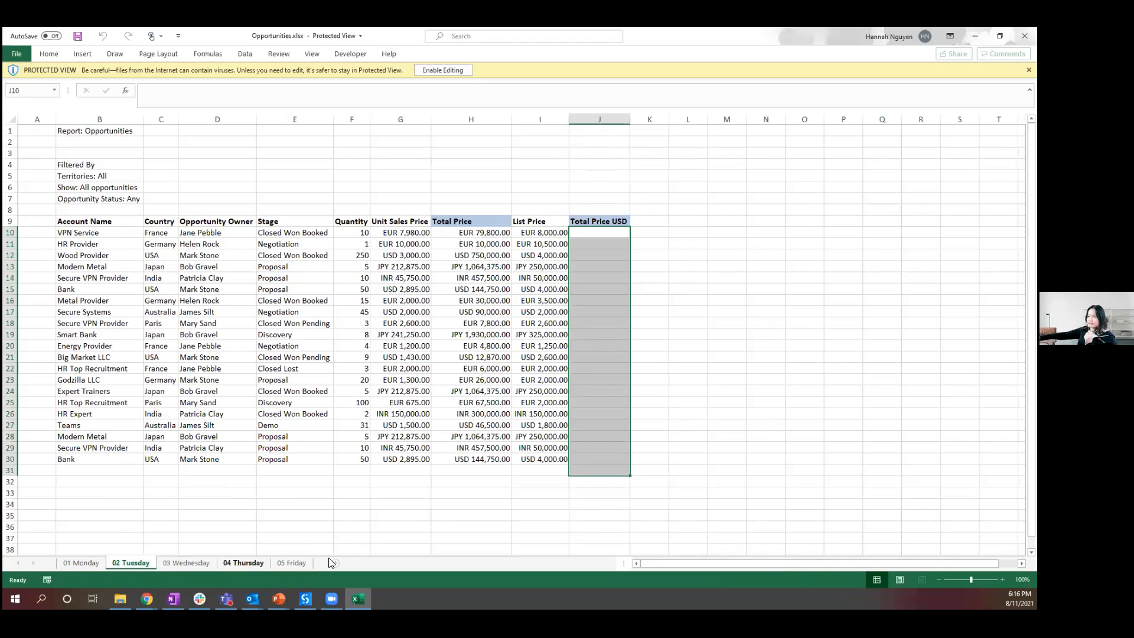
Compare the report details in B1:B8 and the first account in B10 between the 01 Monday and 02 Tuesday sheets
click(94, 562)
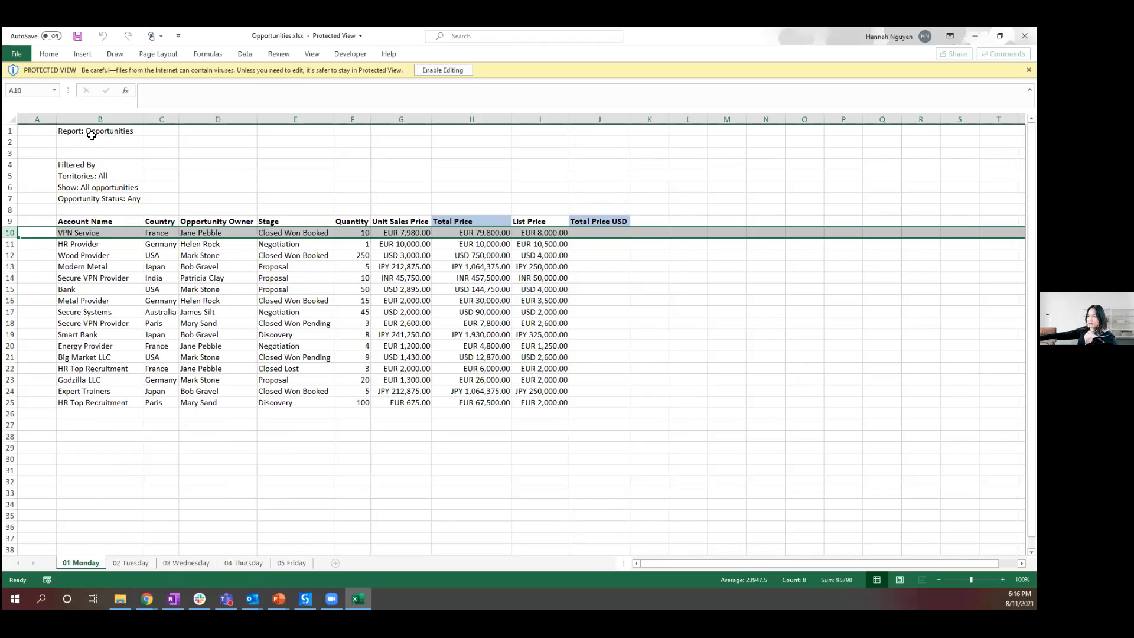
drag(67, 146, 79, 208)
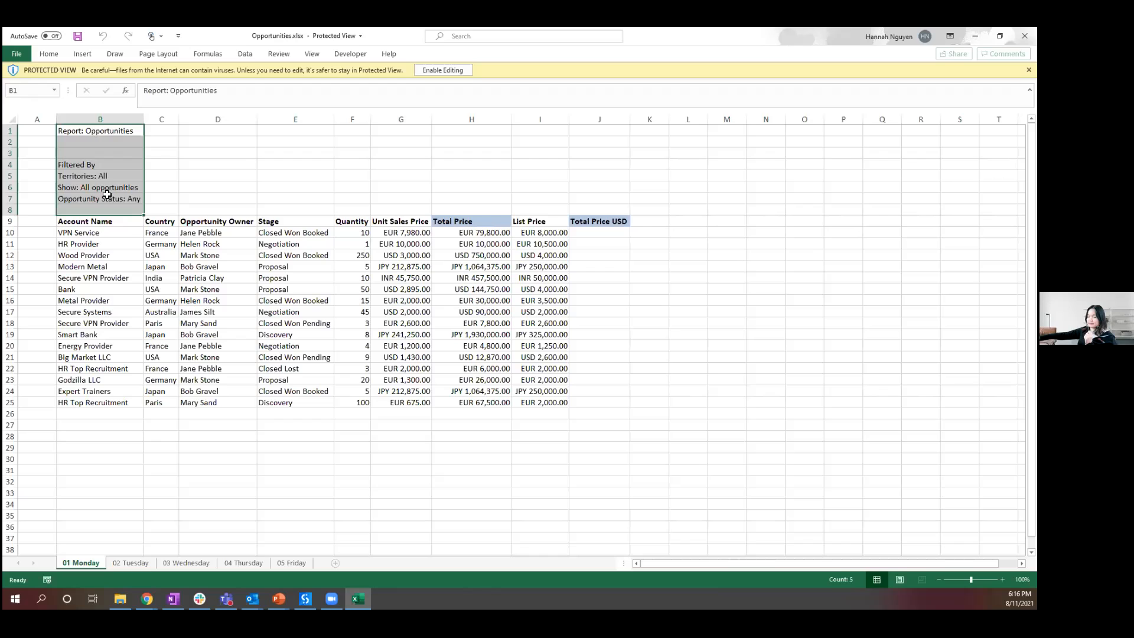
click(138, 563)
drag(98, 131, 111, 211)
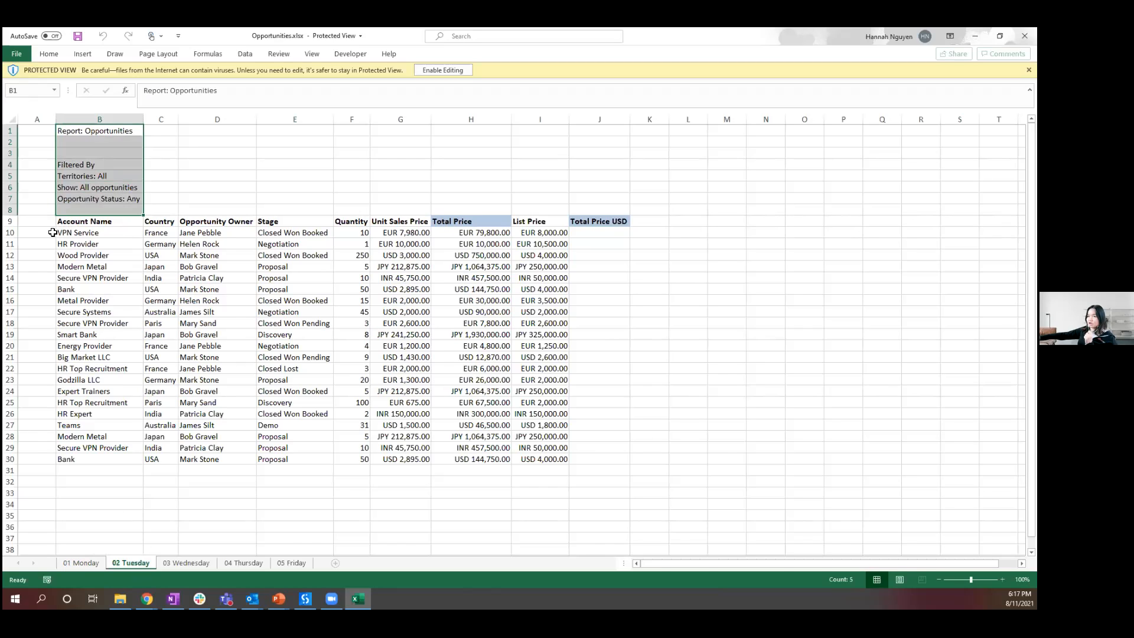
click(97, 233)
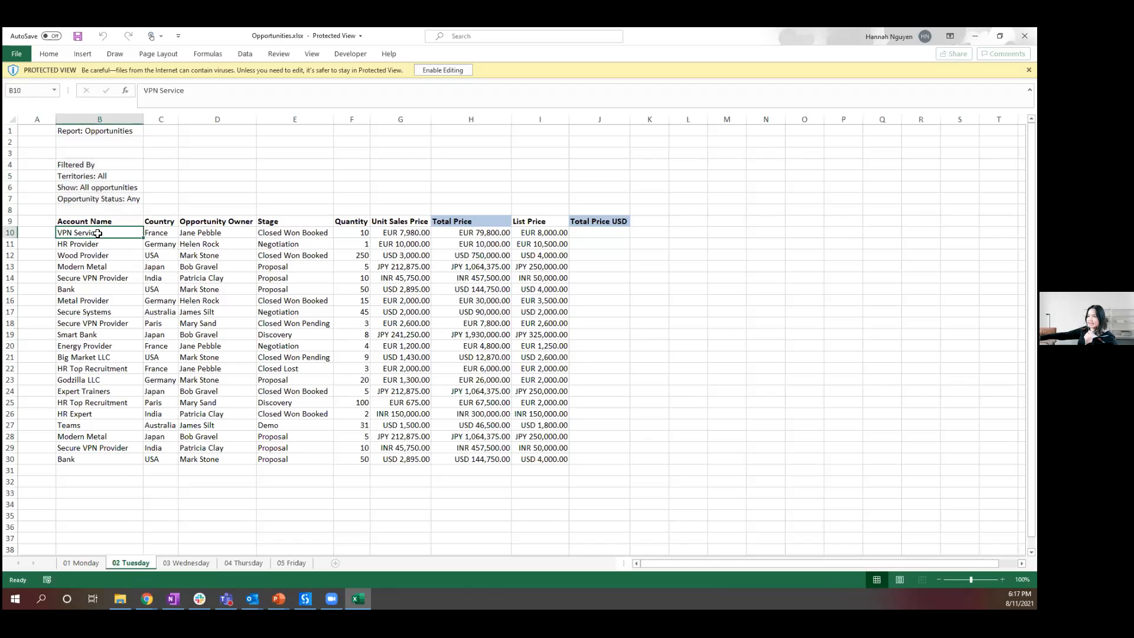
click(87, 560)
click(80, 234)
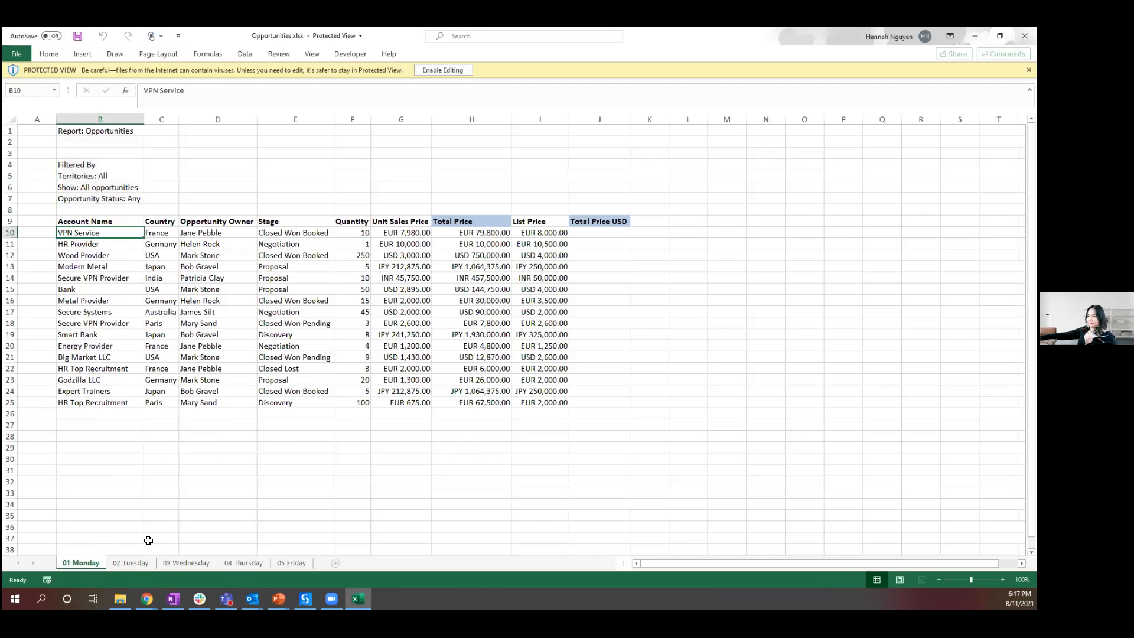
Compare the header row from Account Name to Total Price USD on the Monday and Tuesday sheets, and select Monday's first Total Price
click(121, 221)
shift+click(598, 221)
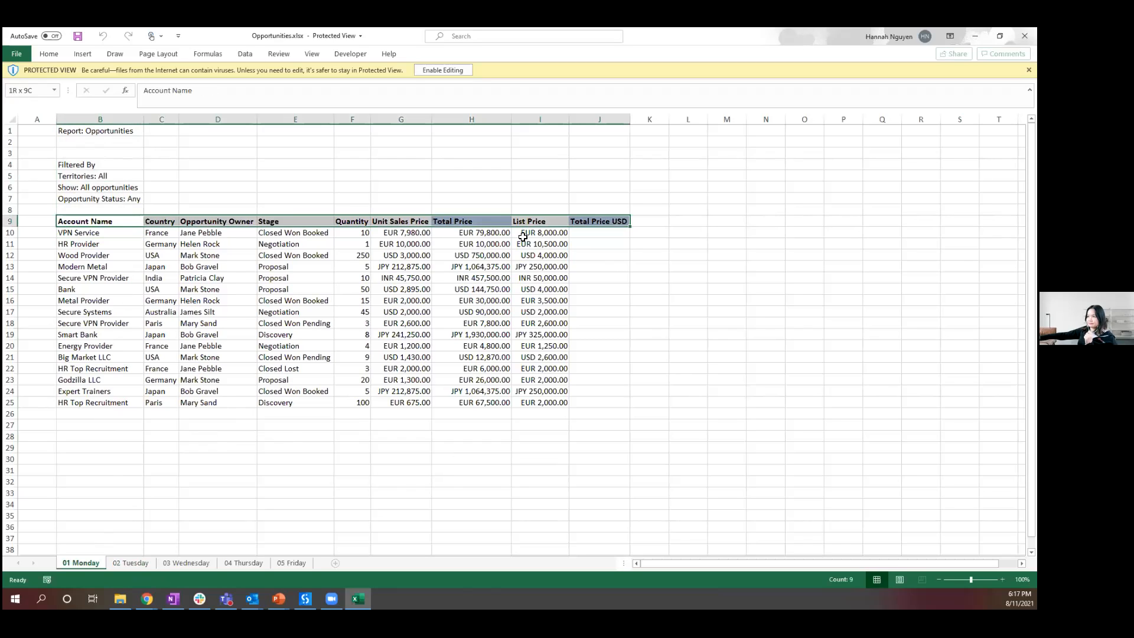
click(138, 568)
drag(131, 221, 615, 224)
click(641, 335)
click(95, 567)
click(484, 234)
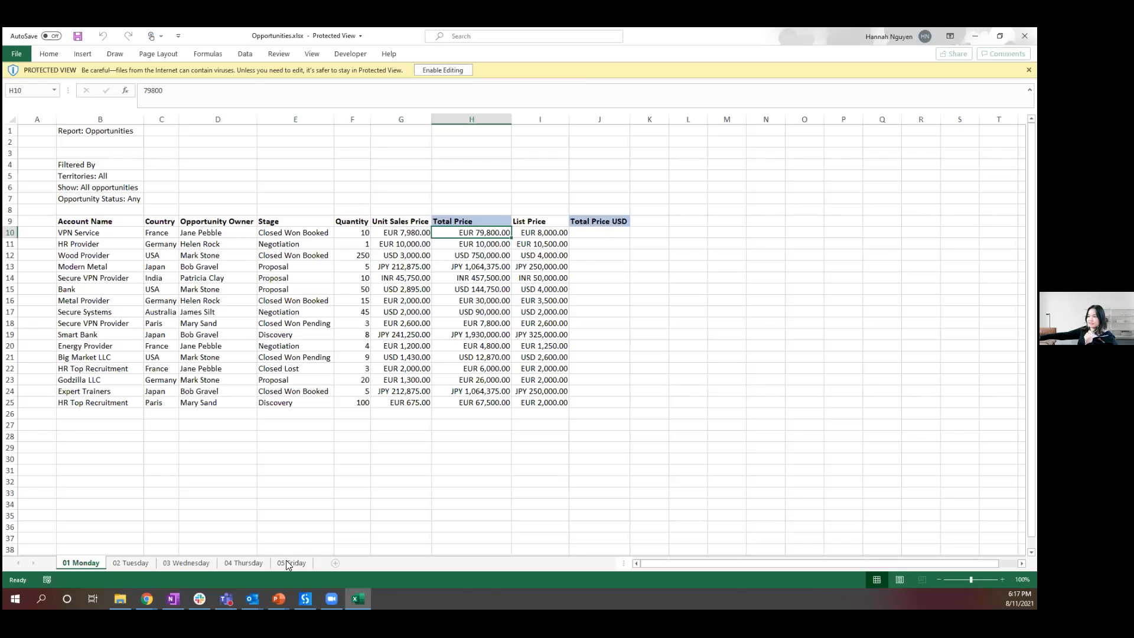
Open ConversionRates.xlsx from the folder, highlight its currency code column, and return to the Opportunities workbook
click(120, 599)
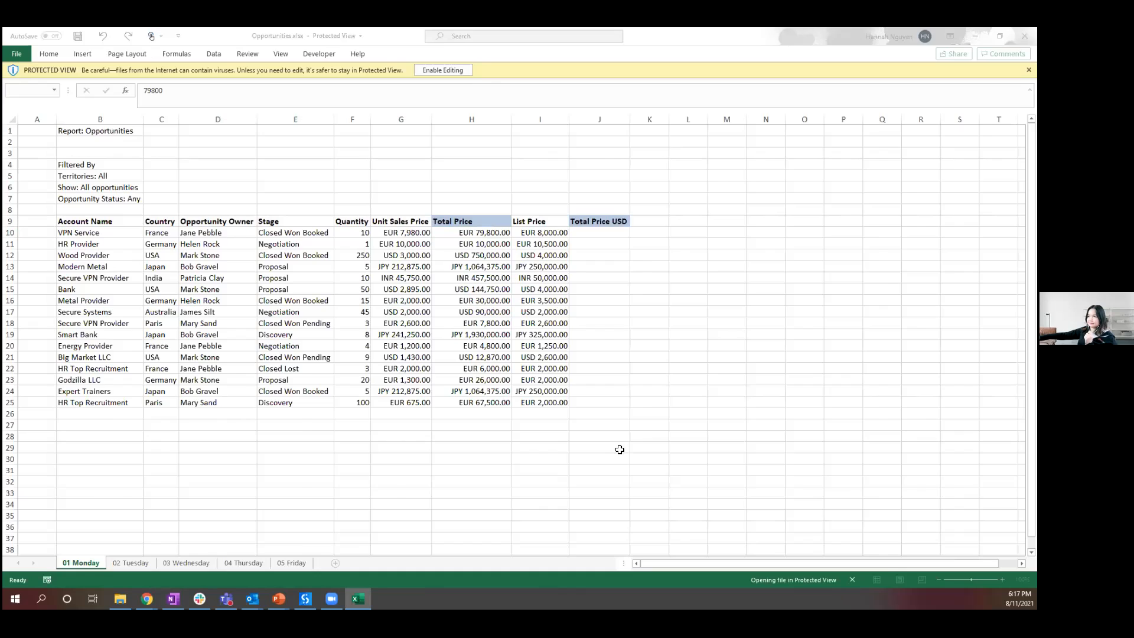
click(37, 119)
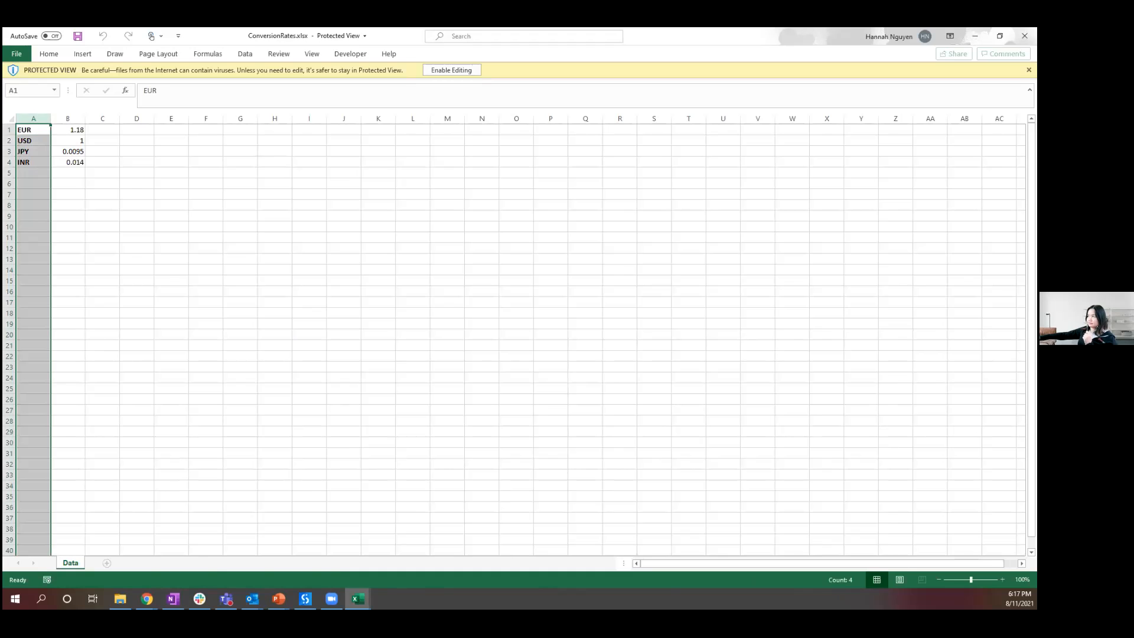
key(alt+Tab)
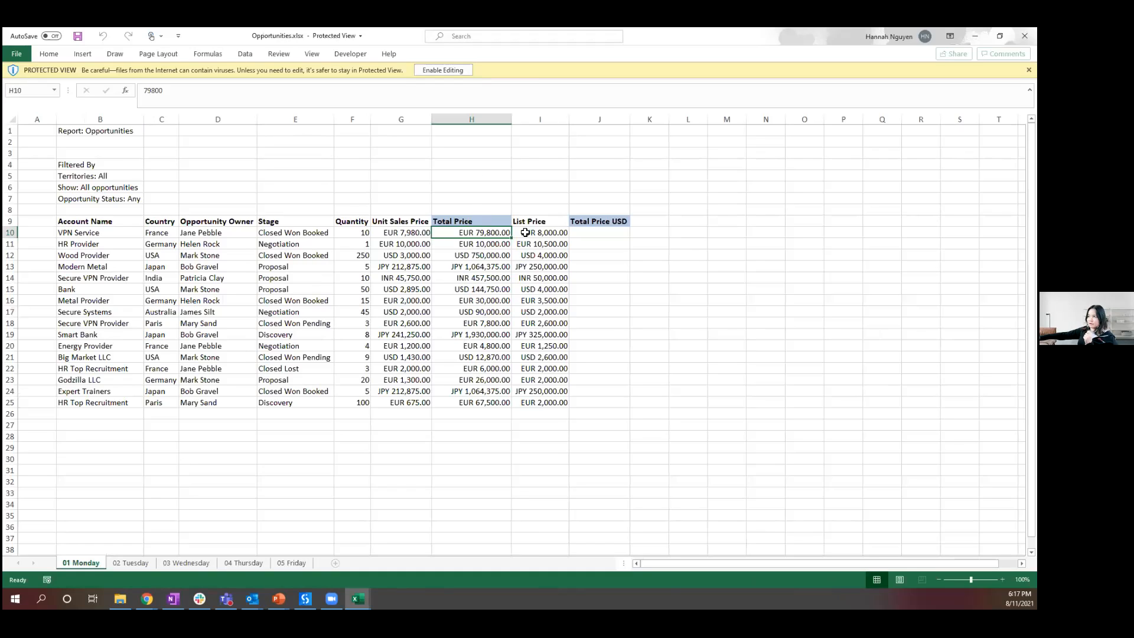
Point out the Total Price USD cells on the 01 Monday sheet, from J10 to just below the last record at J26
click(598, 235)
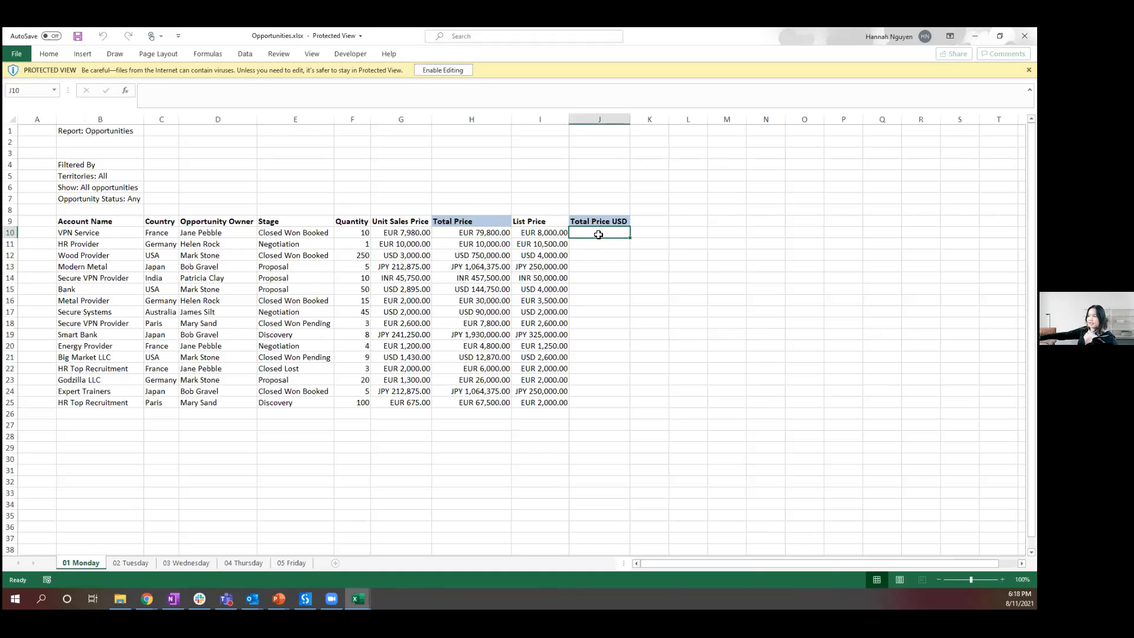
click(587, 417)
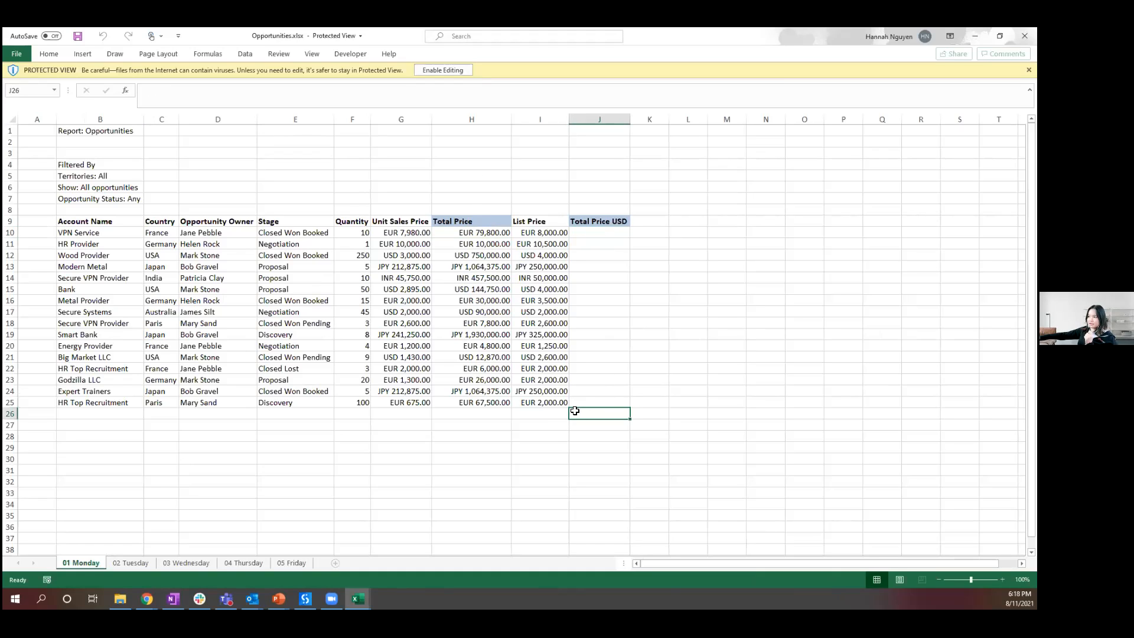
click(603, 233)
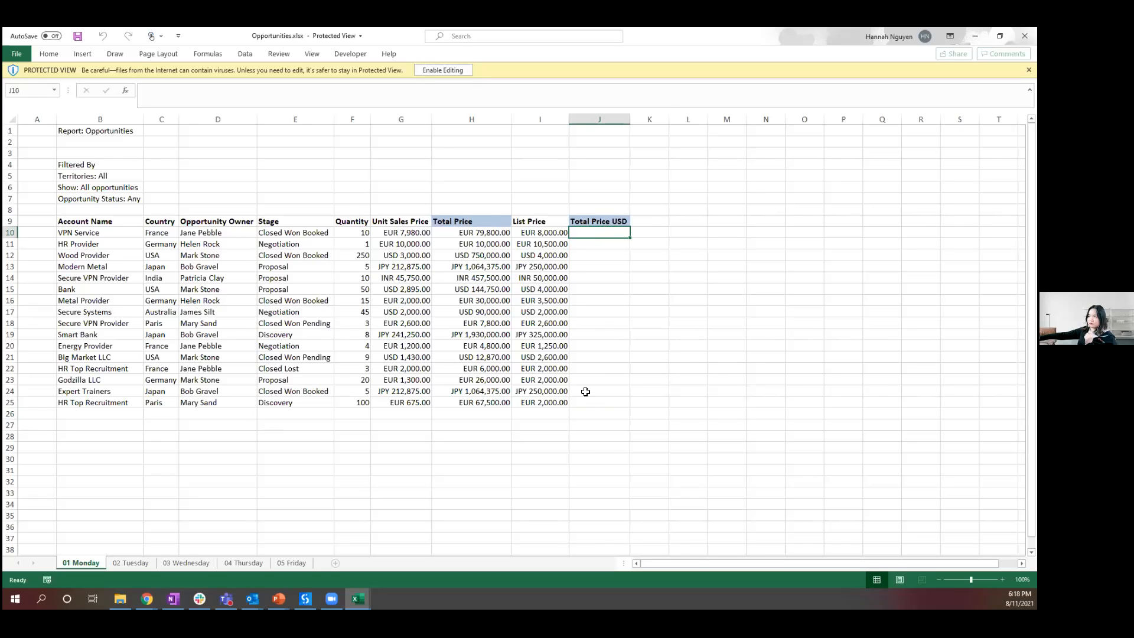
click(585, 419)
click(584, 407)
click(583, 414)
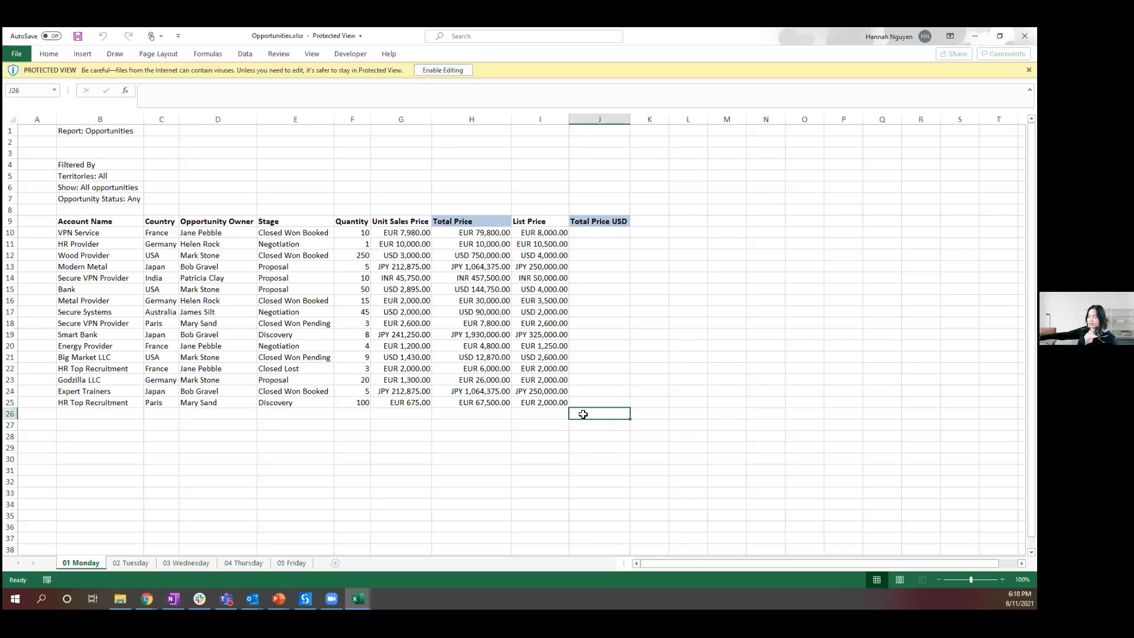
View the account rows on the 03 Wednesday sheet and return to the 01 Monday sheet for comparison
click(146, 563)
click(177, 563)
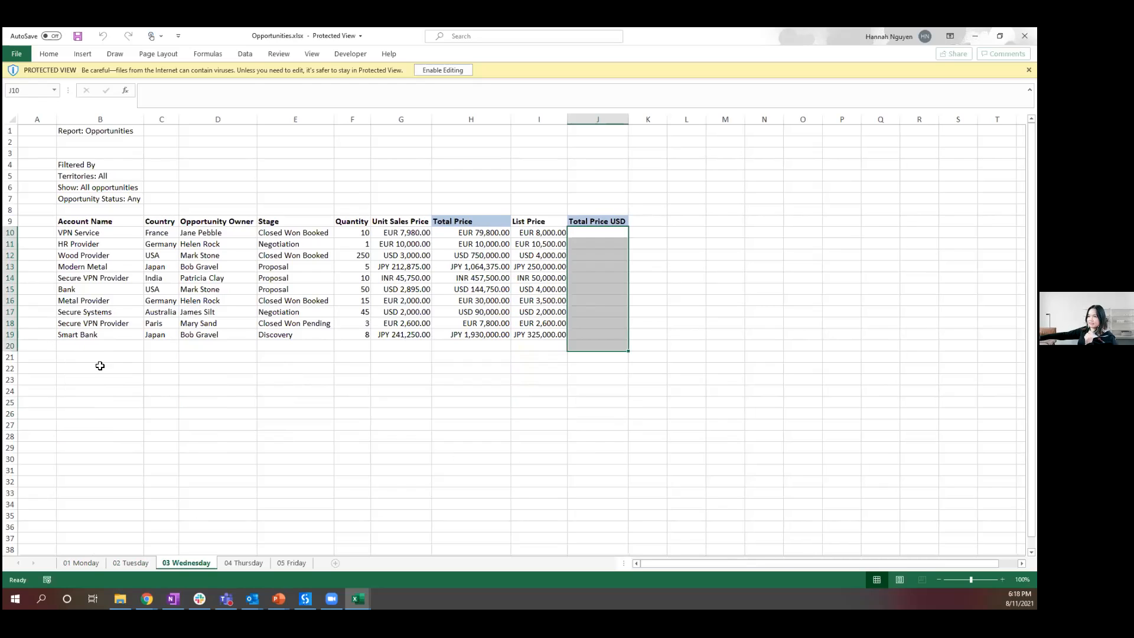
click(88, 564)
click(87, 563)
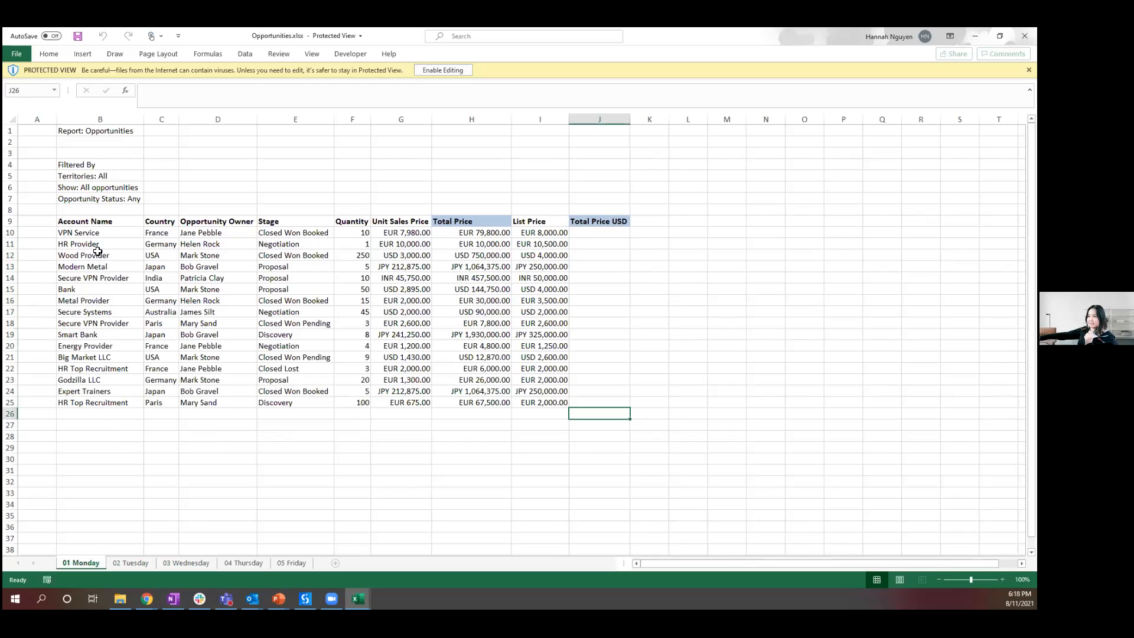
Go through the sheets to 04 Thursday and point out its Total Price USD cells from J10 to J34
click(125, 564)
click(186, 562)
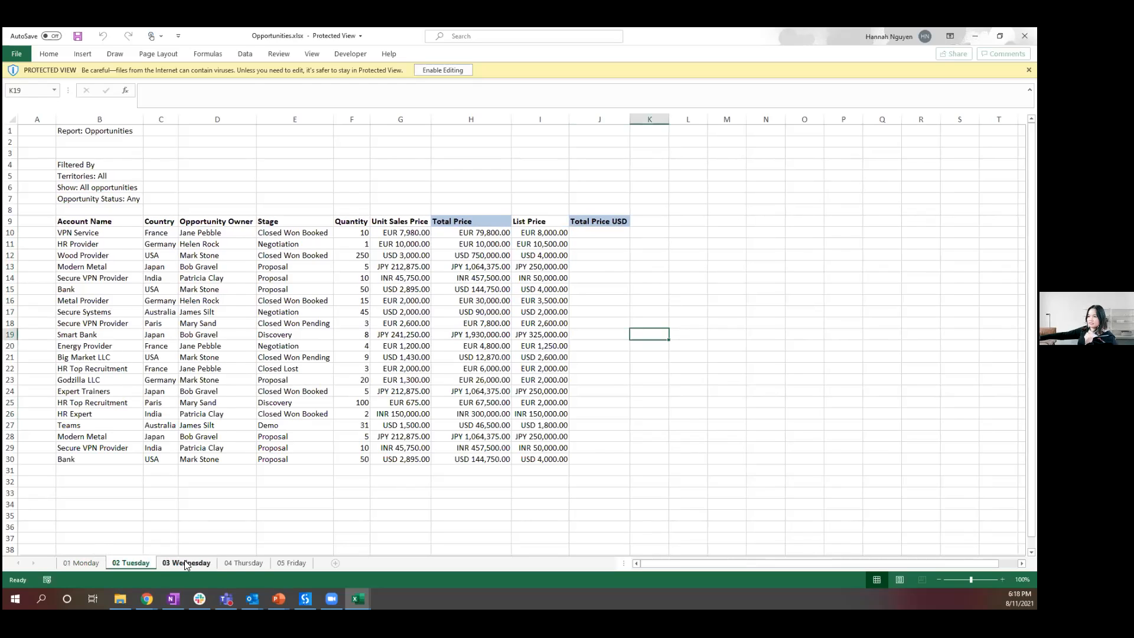
click(245, 564)
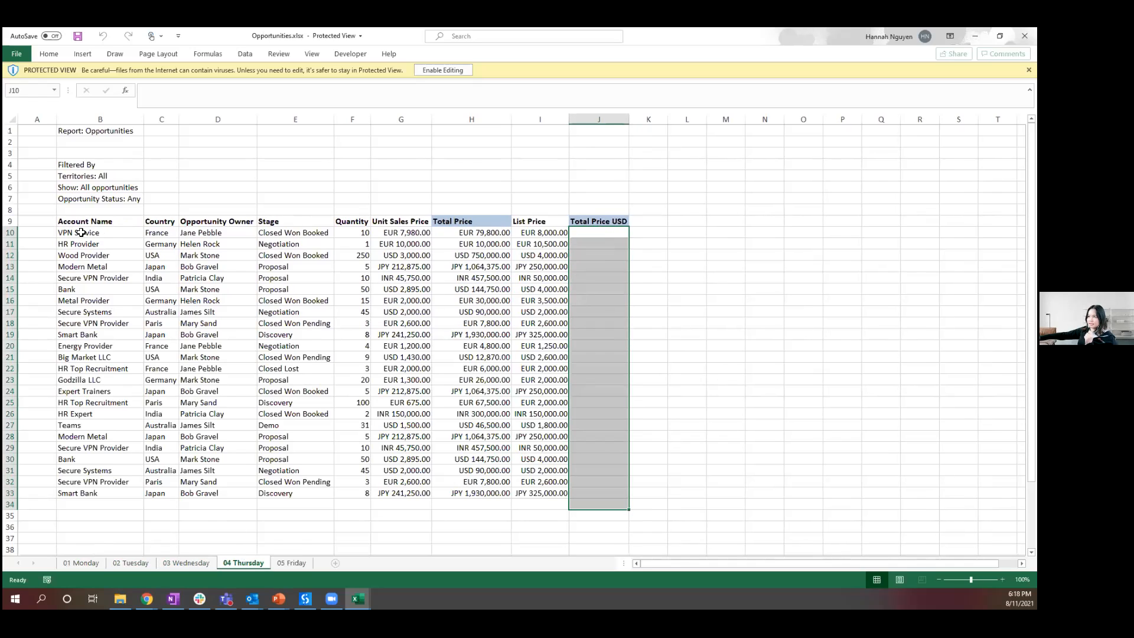
click(579, 233)
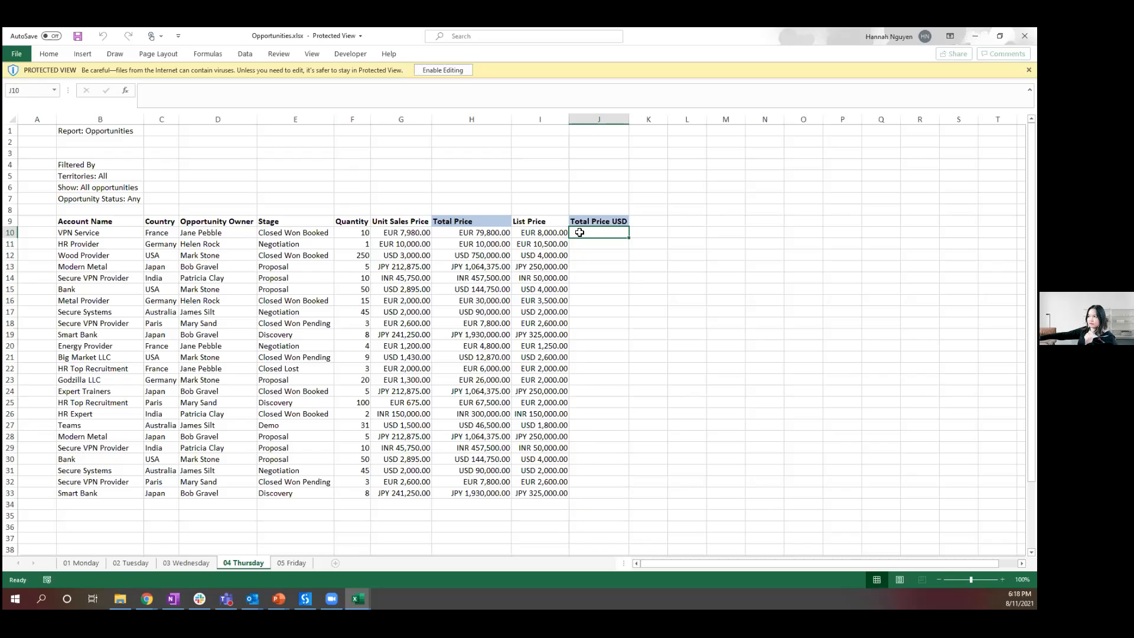
click(588, 505)
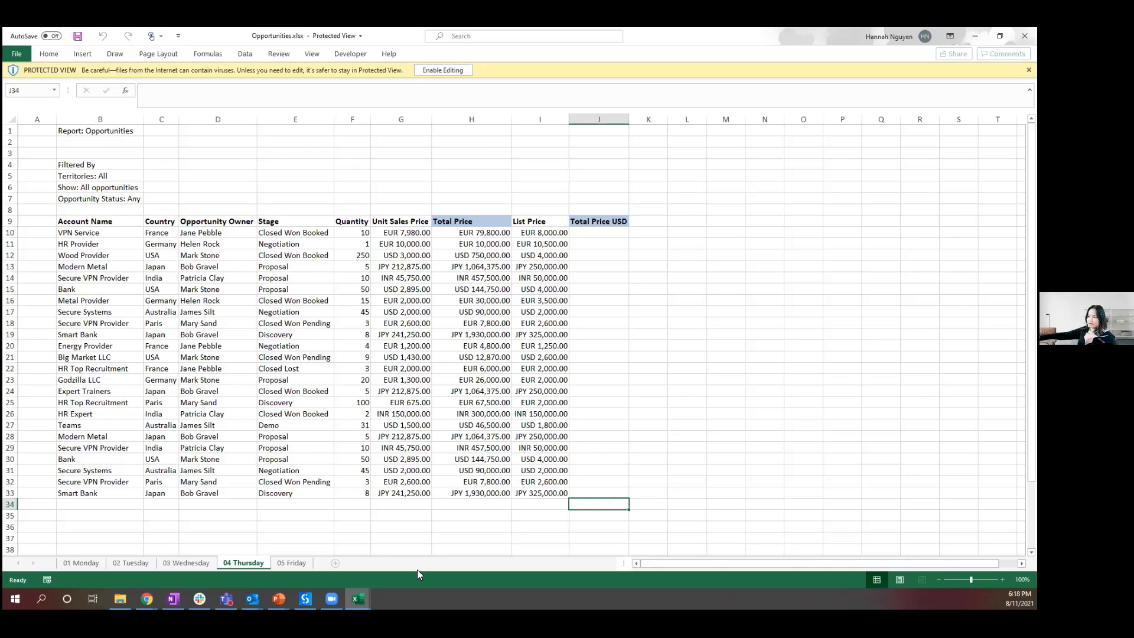
Close the Opportunities and ConversionRates workbooks and run the ExcelComplexUsecases project in StudioX
click(1025, 36)
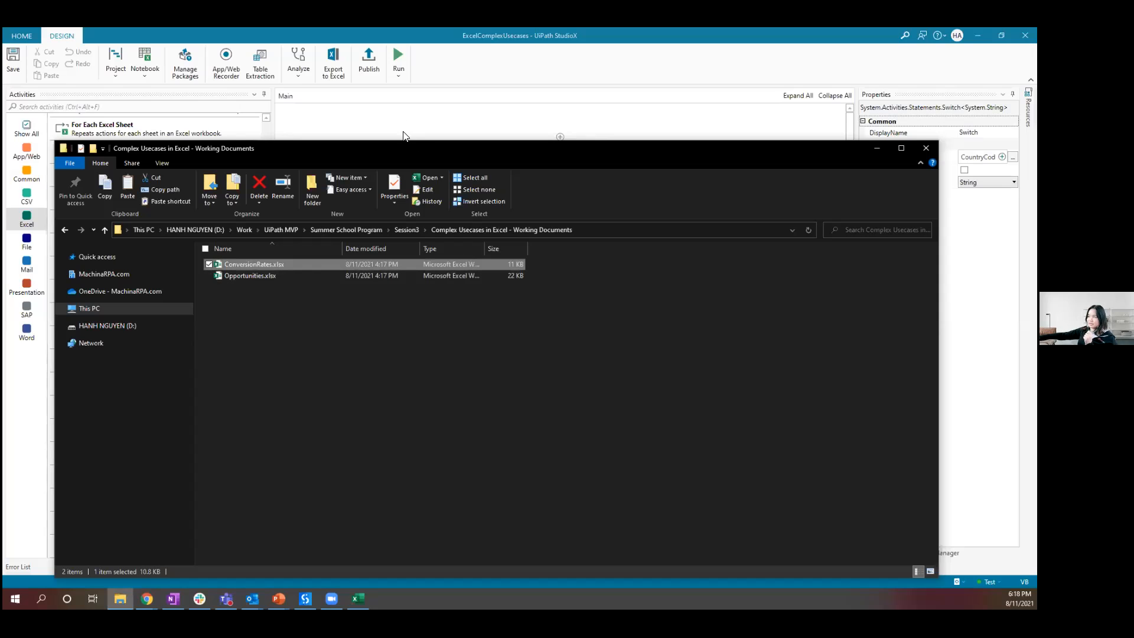
click(447, 126)
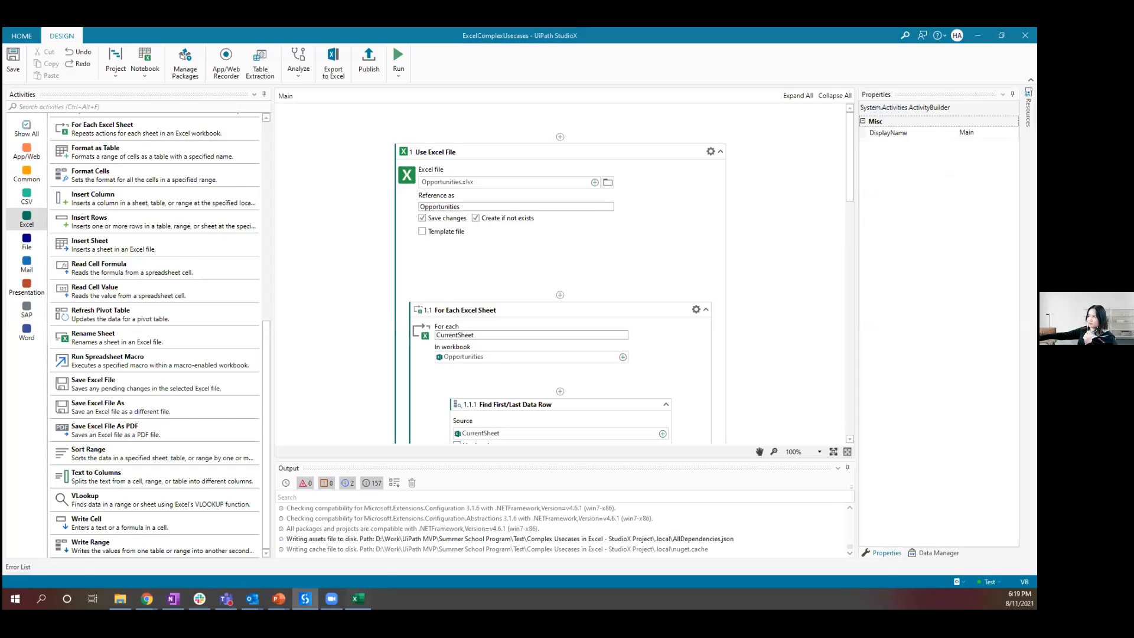
click(358, 599)
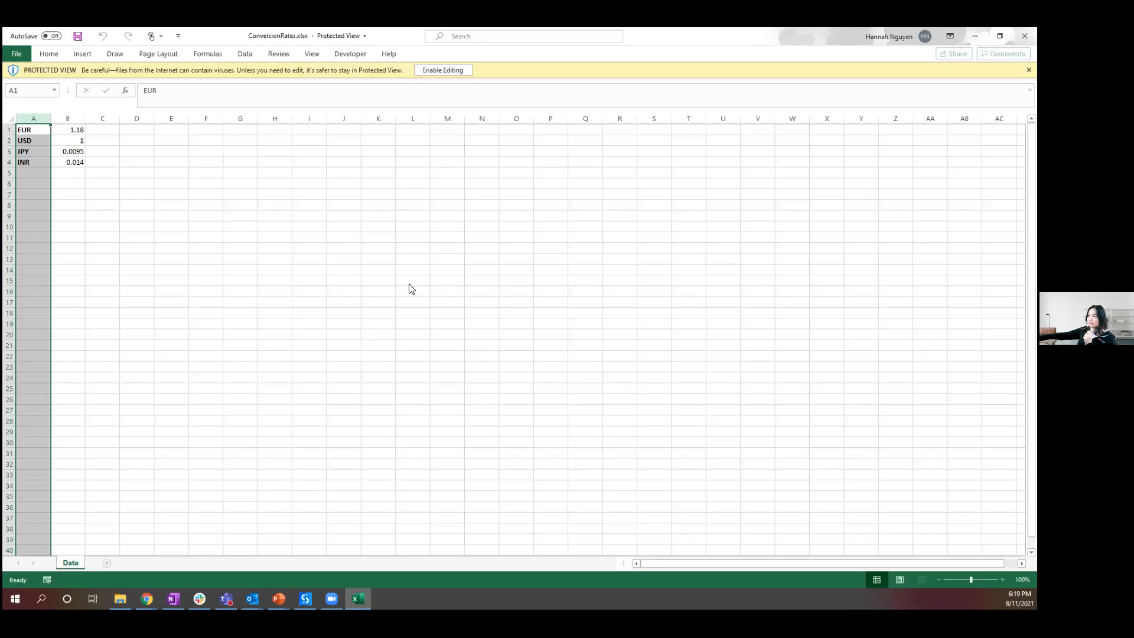
key(alt+F4)
click(398, 75)
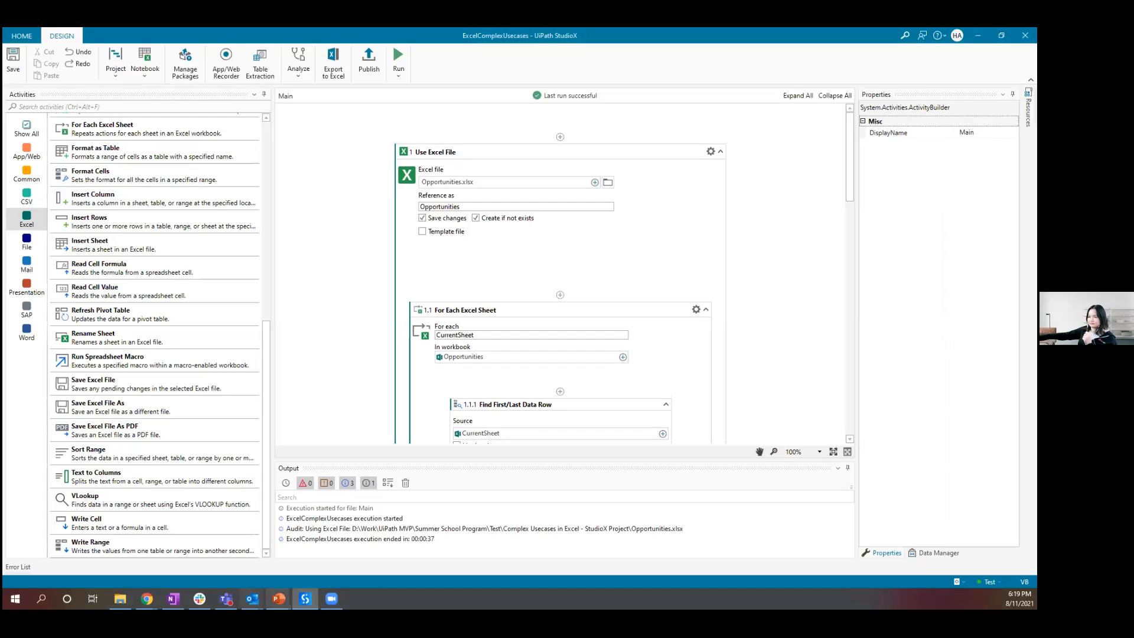
Check the working documents folder in File Explorer and return to the workflow in StudioX
click(121, 599)
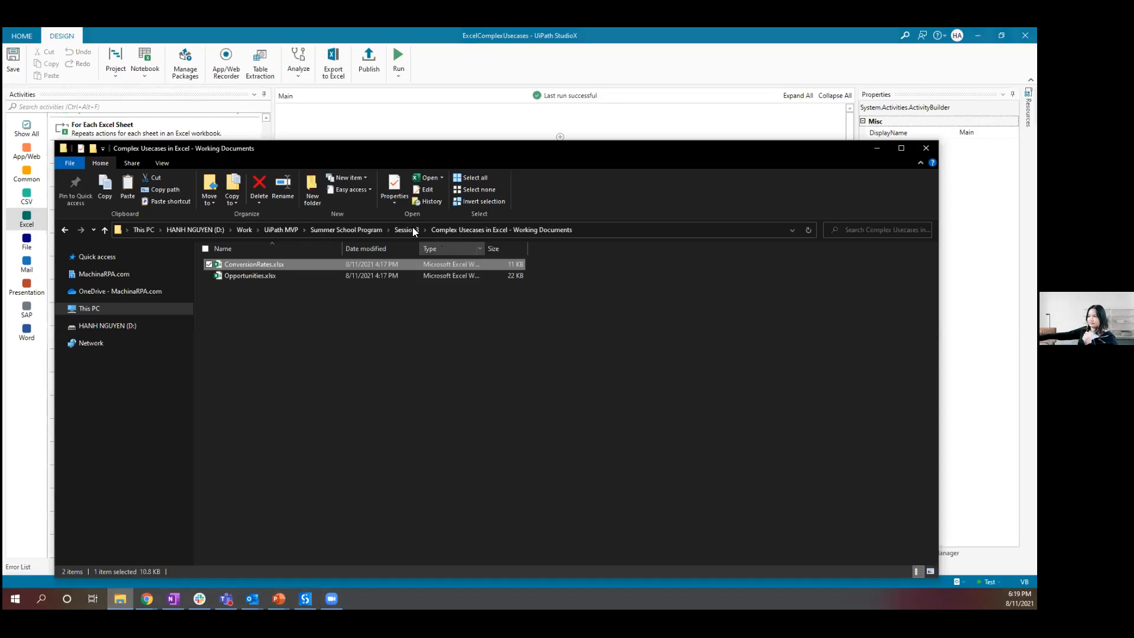
click(358, 228)
click(467, 138)
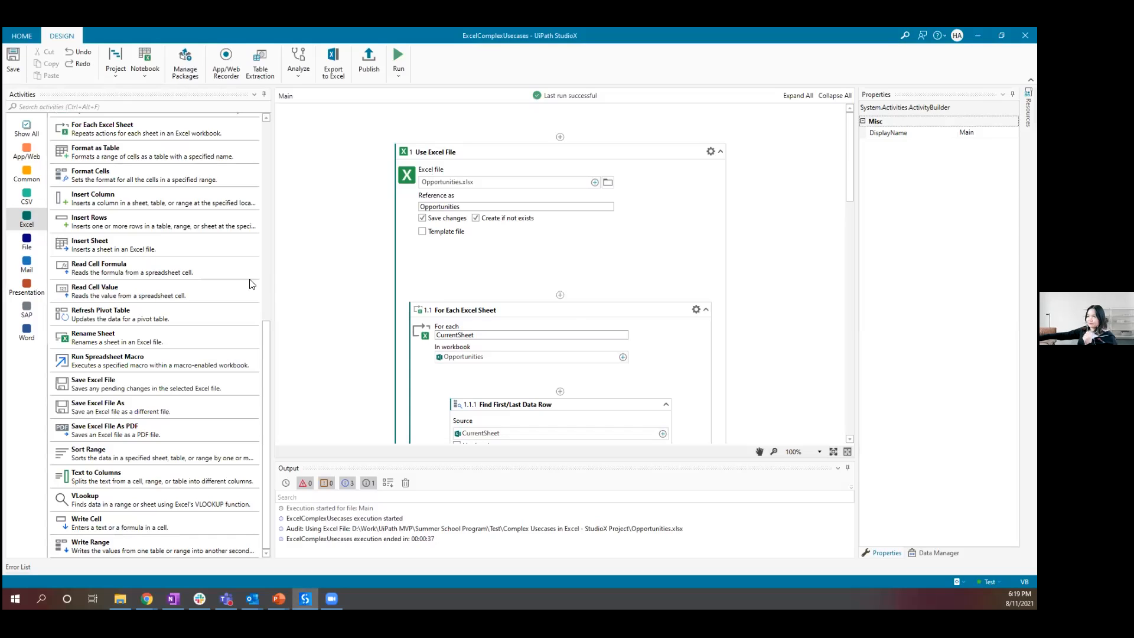
Narrow the Activities pane and shorten the Output pane to give the workflow canvas more space
drag(275, 274, 158, 270)
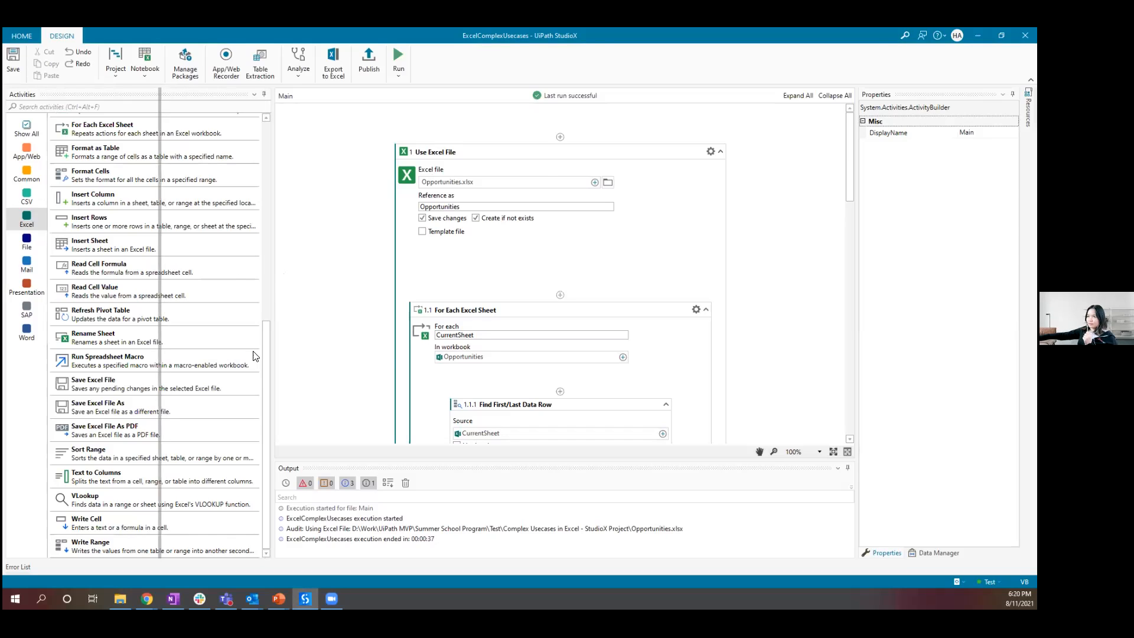
drag(453, 460, 454, 526)
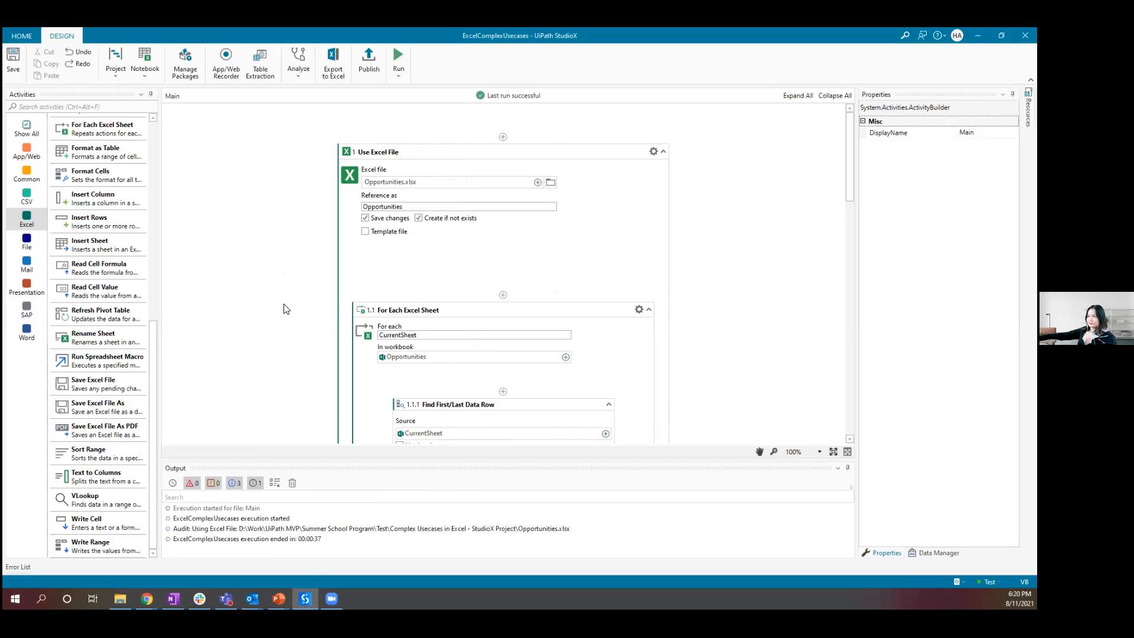
Switch to the Session 3_Draft presentation in PowerPoint, start the slide show, and advance to the grades quiz on slide 17
mouse_move(279, 599)
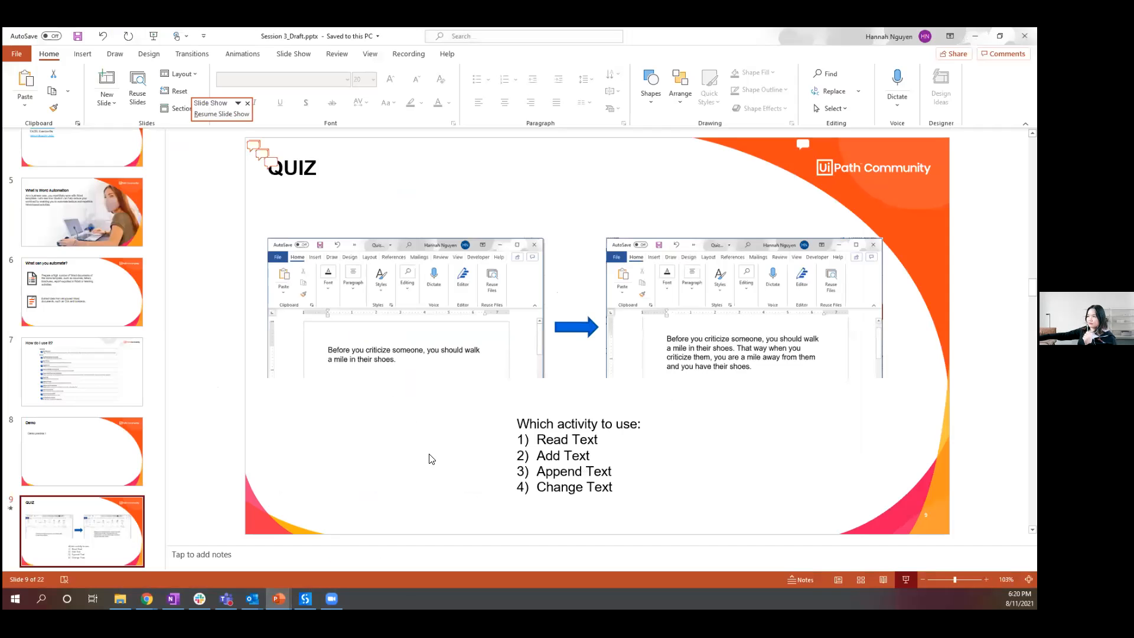
click(906, 579)
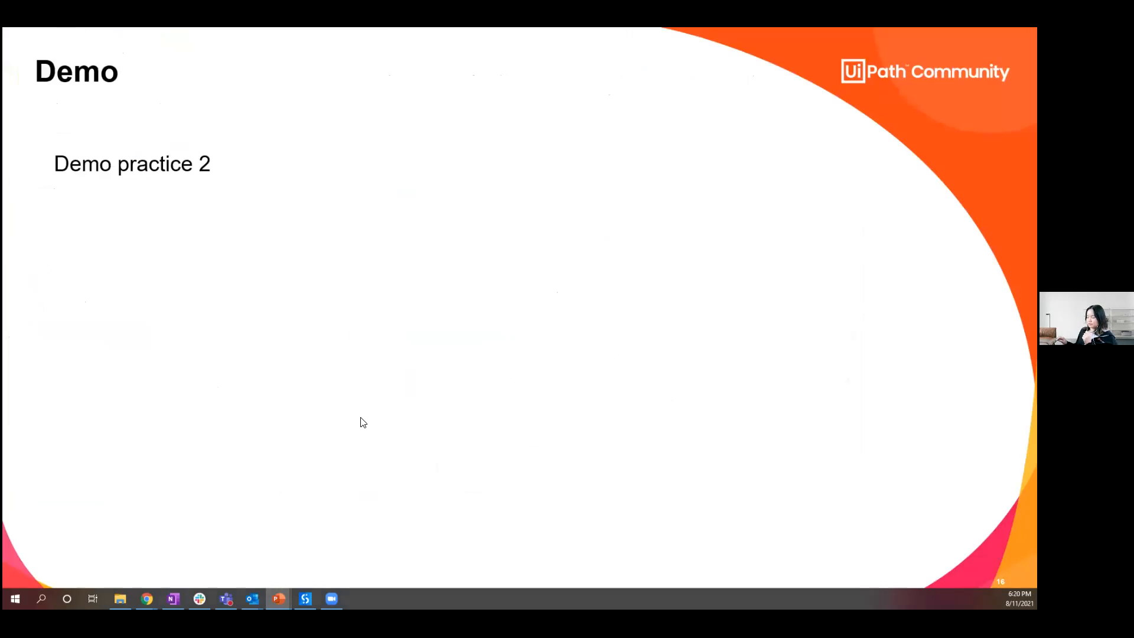
key(Right)
key(Right)
key(Right)
key(Right)
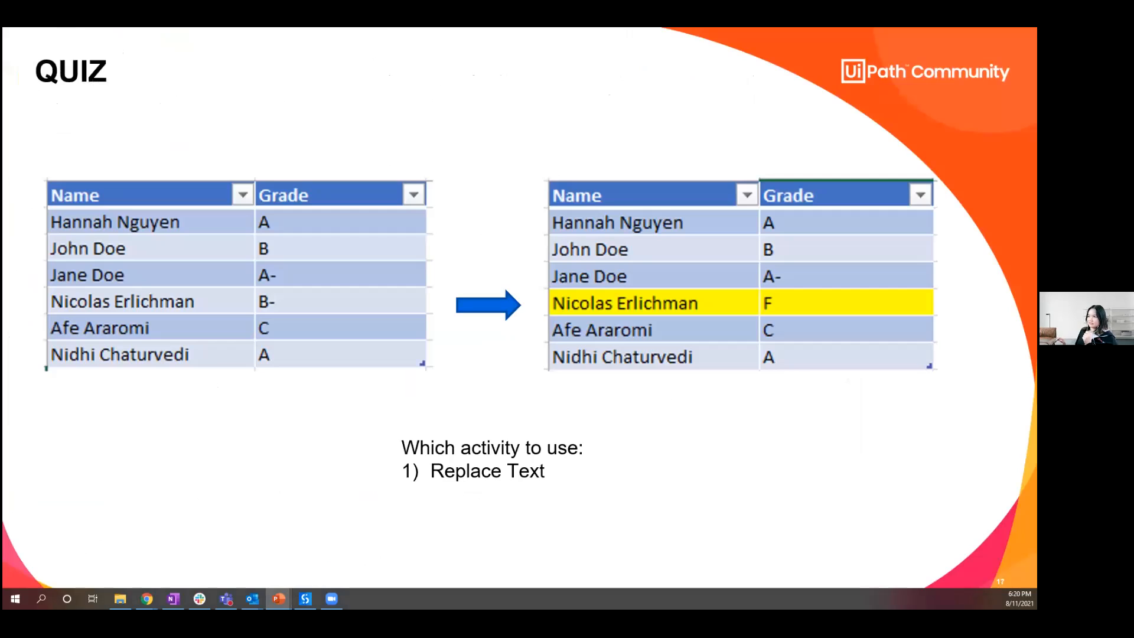
Step the quiz slide's animations back until only the two grade tables are shown
key(Left)
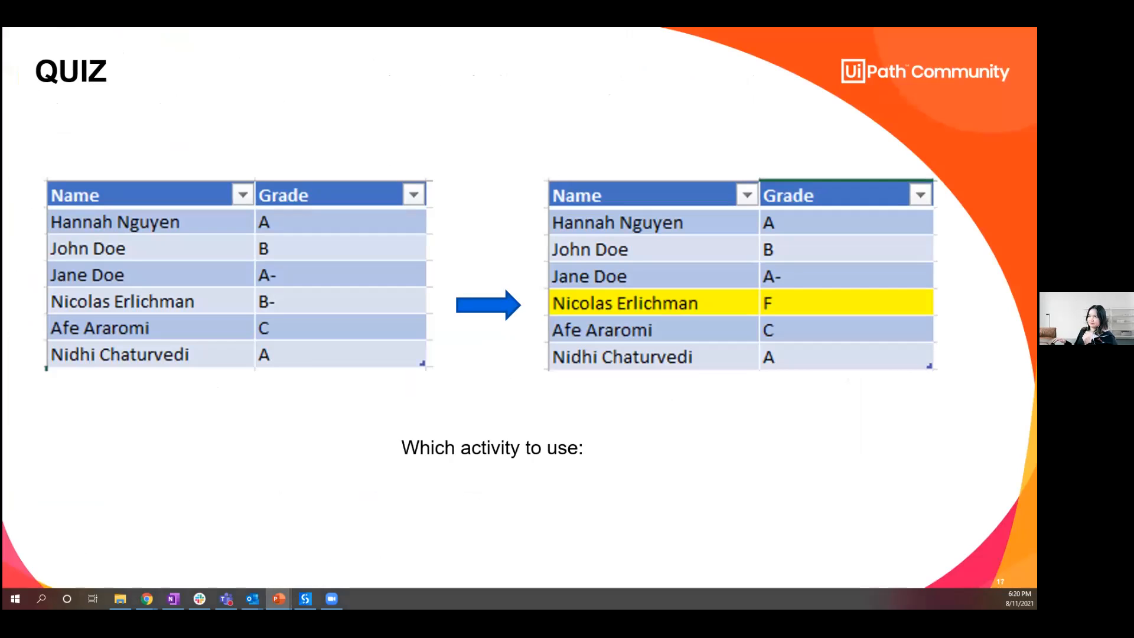
key(Left)
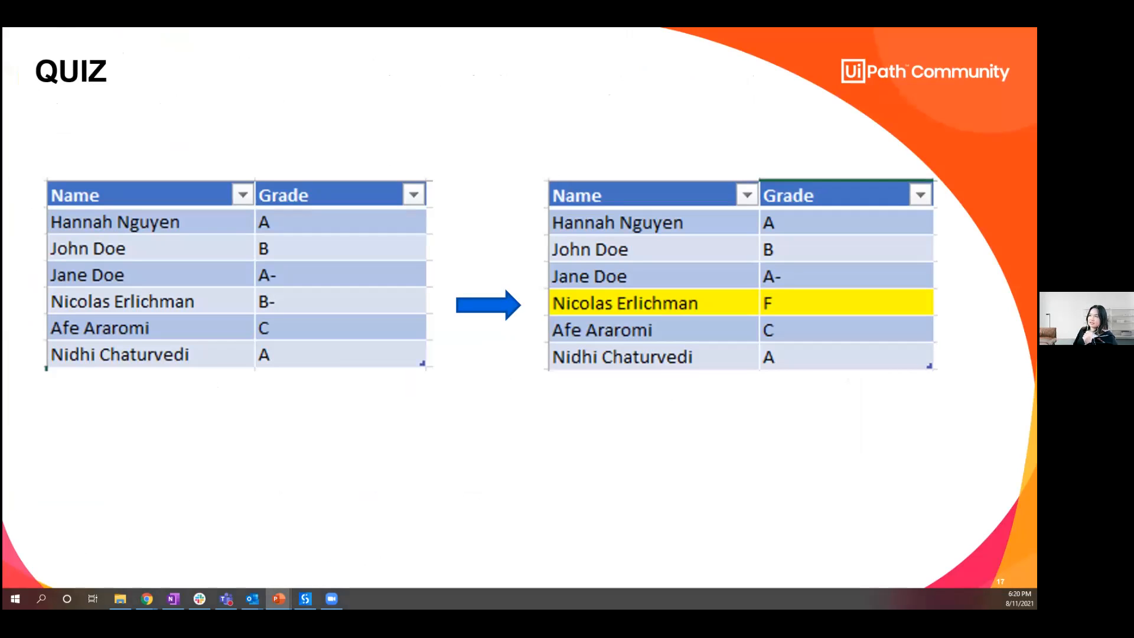
key(Left)
key(Left)
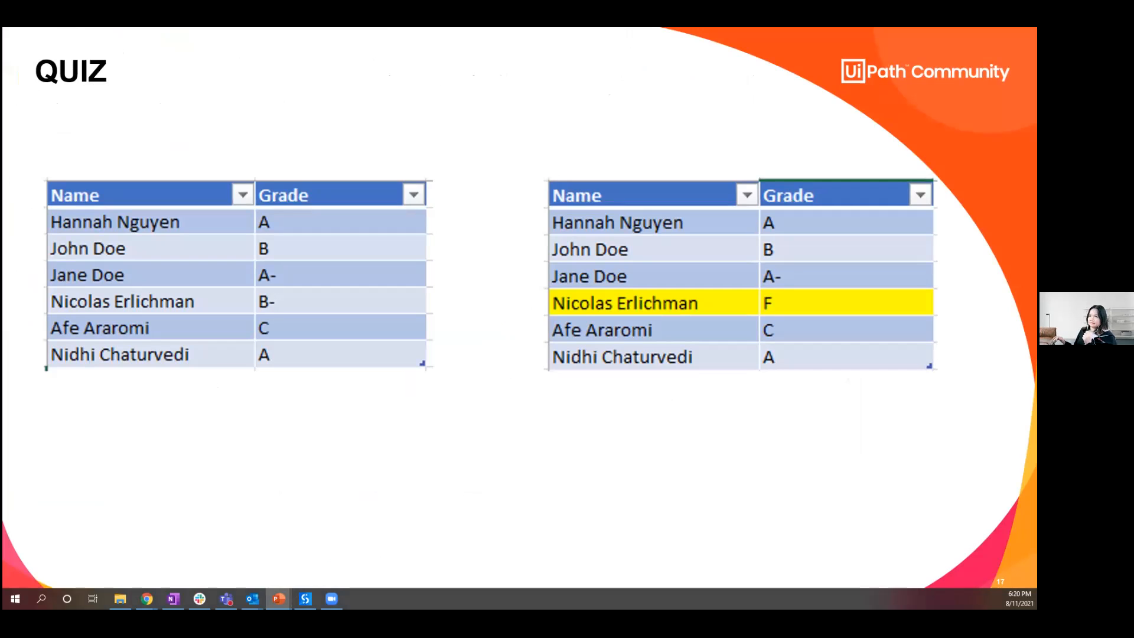
Reveal the quiz arrow, the question "Which activity to use:" and the options Replace Text, Change Cell, Write Cell and Write Range
key(Right)
key(Right)
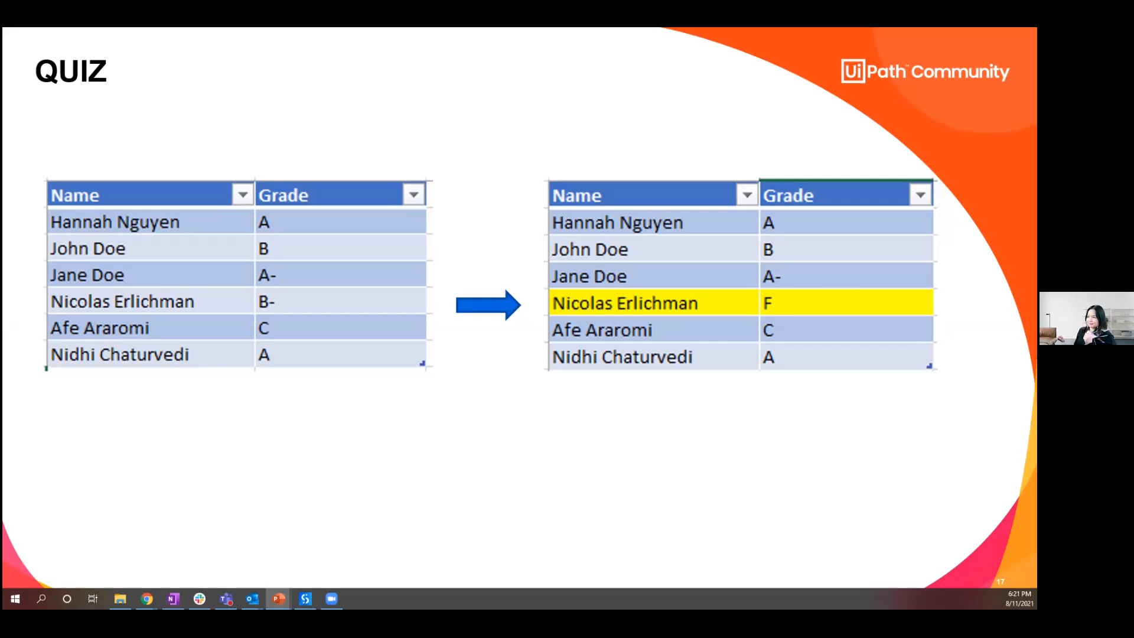
key(Right)
key(Right)
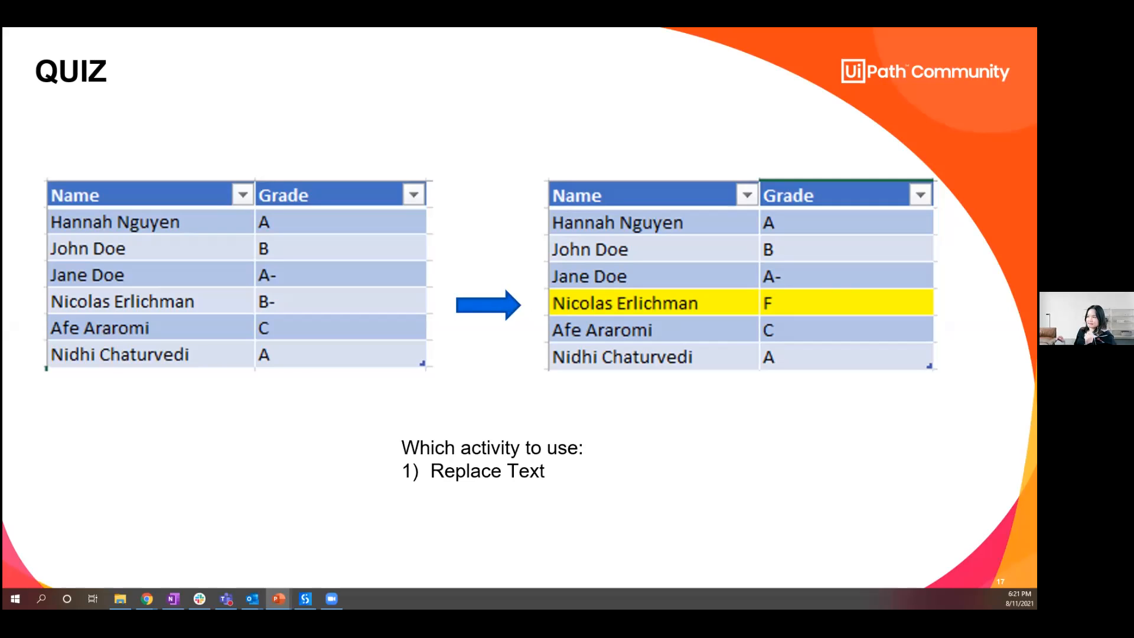
key(Right)
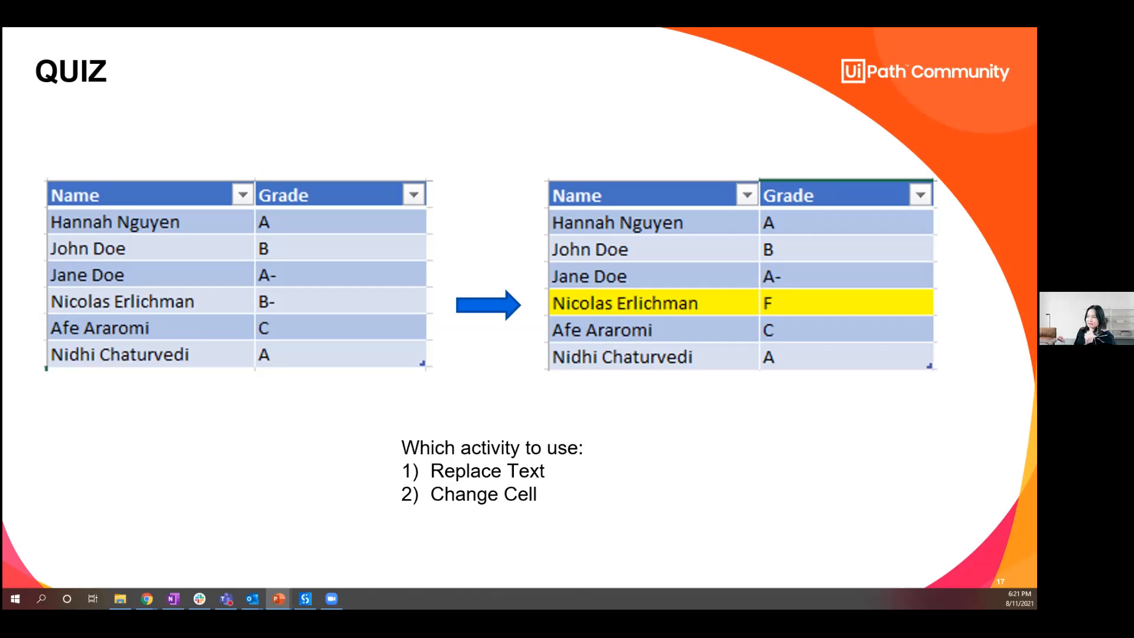
key(Right)
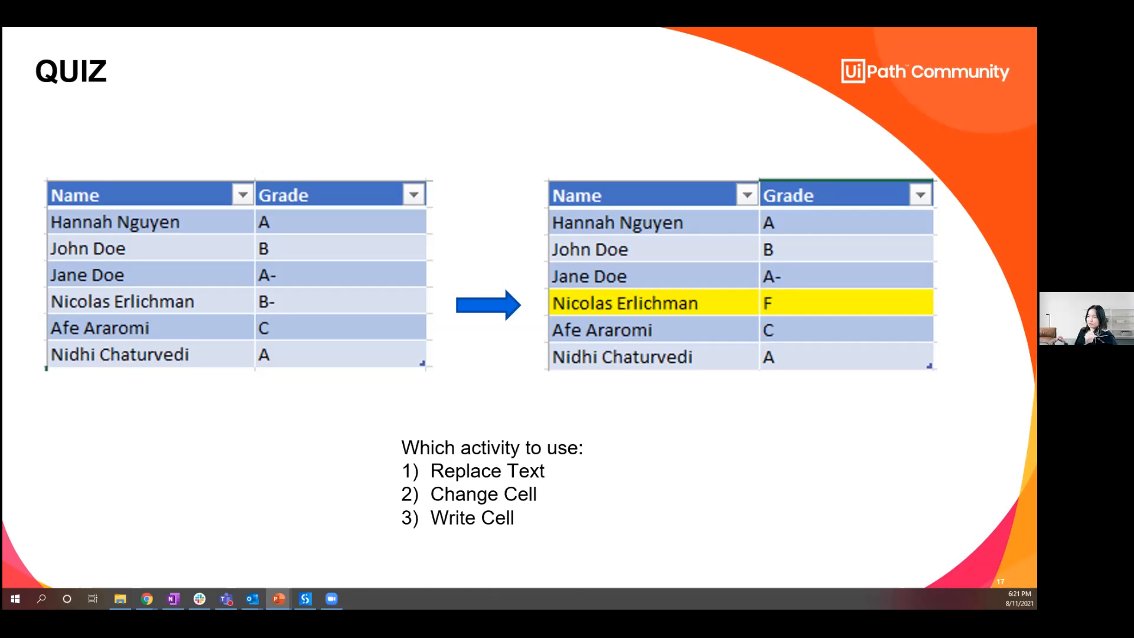
key(Right)
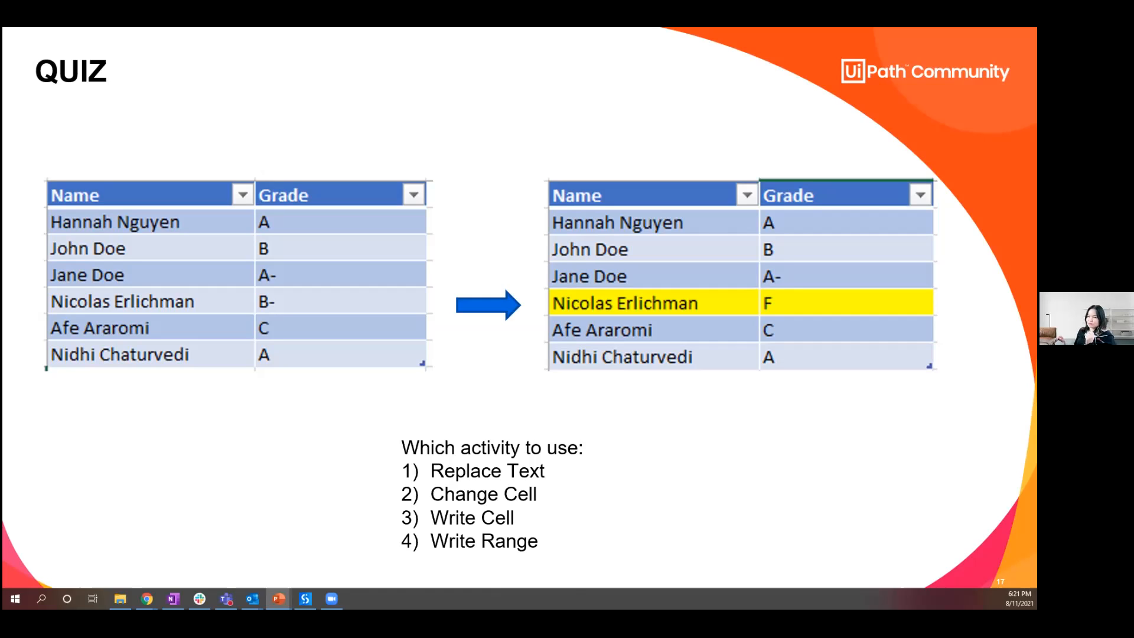